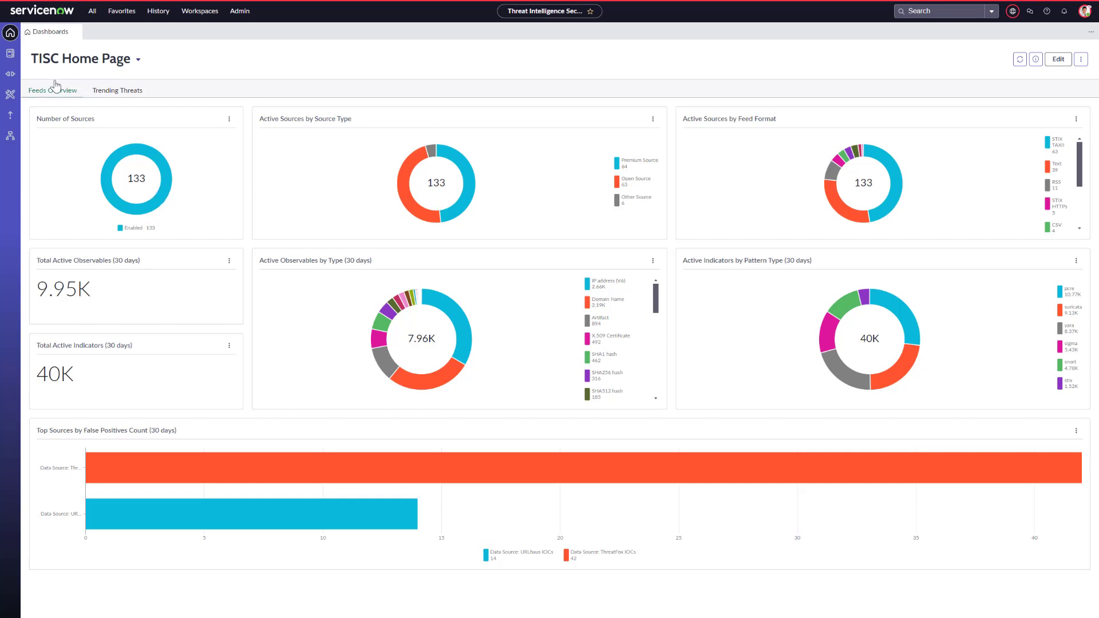
Go to the Threat Intel Library's All Observables list of 24783 records
left_click(10, 53)
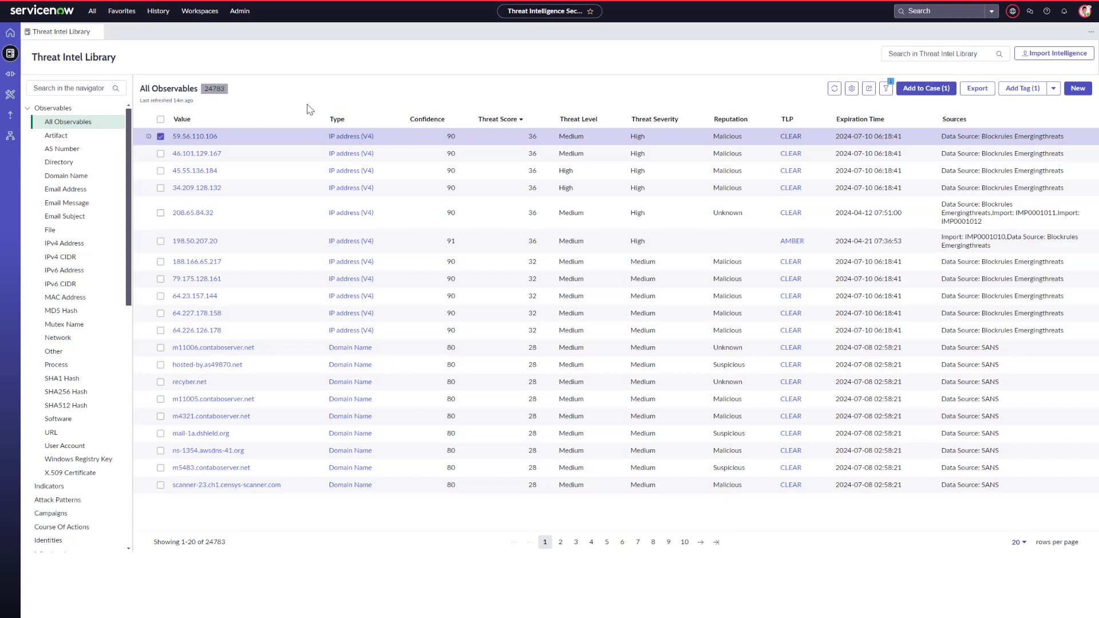
Review 59.56.110.106's vulnerabilities, affected CIs and services (Email Access, Cloud Management)
left_click(209, 137)
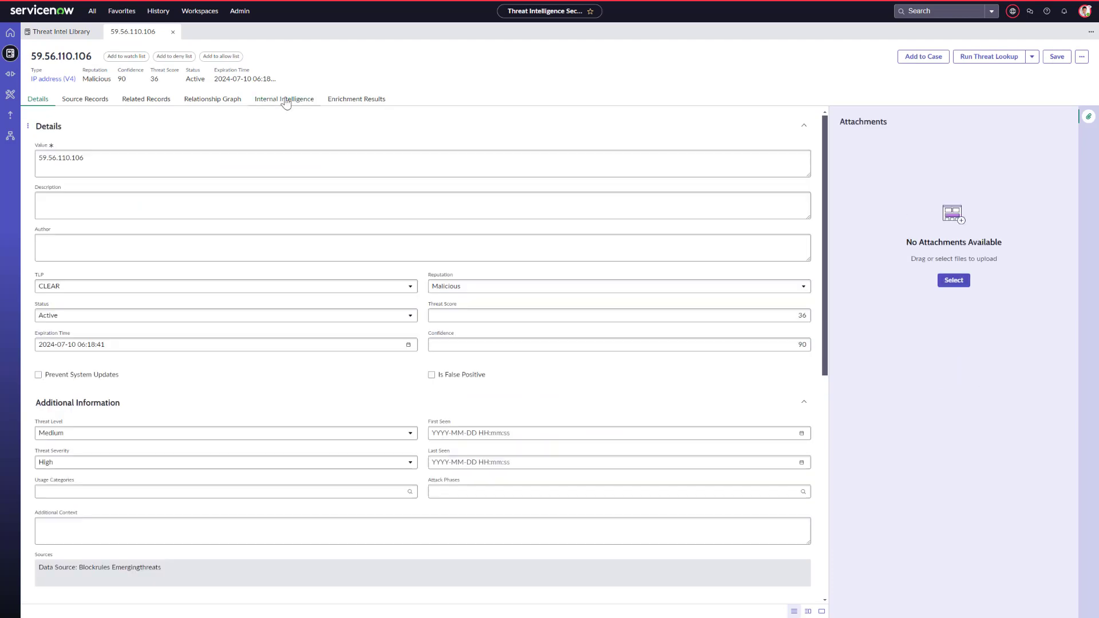
left_click(286, 101)
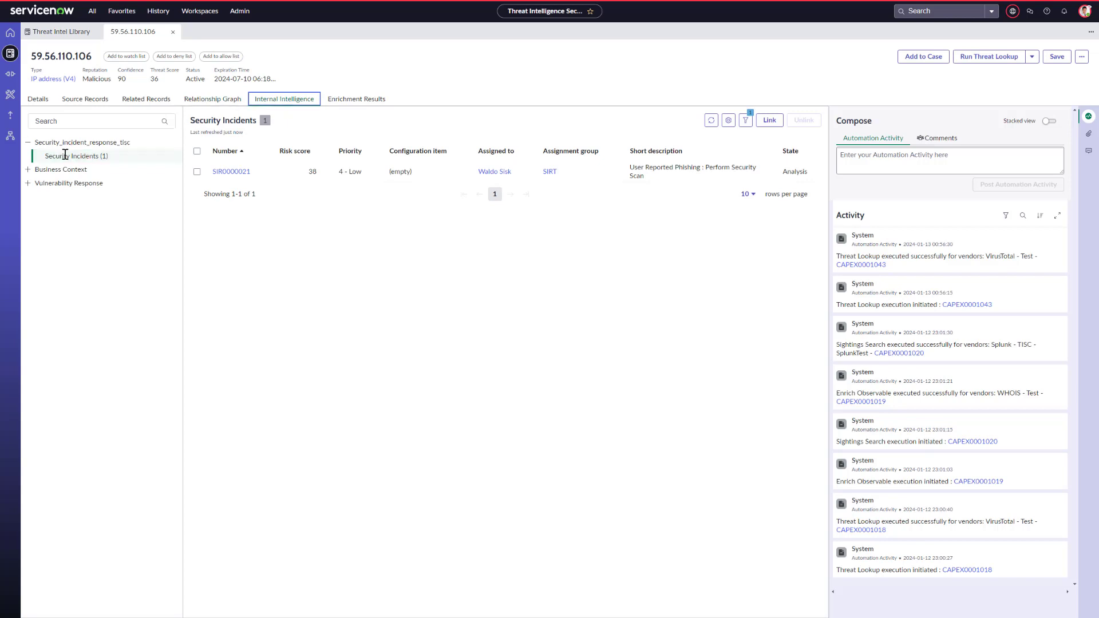
left_click(27, 183)
left_click(59, 196)
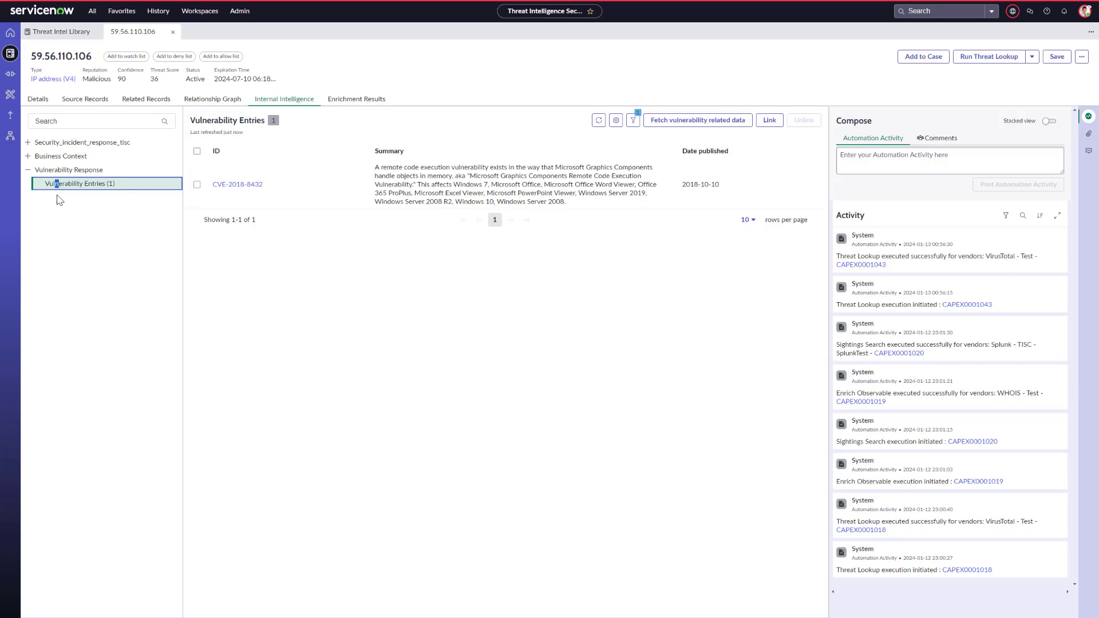
left_click(27, 155)
left_click(70, 169)
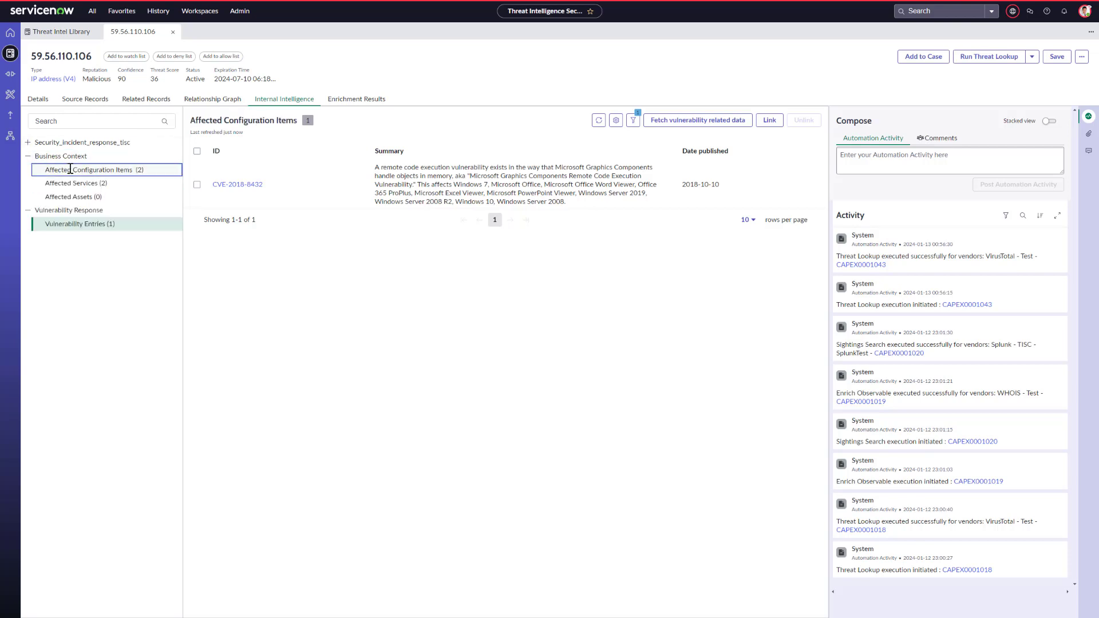
left_click(70, 182)
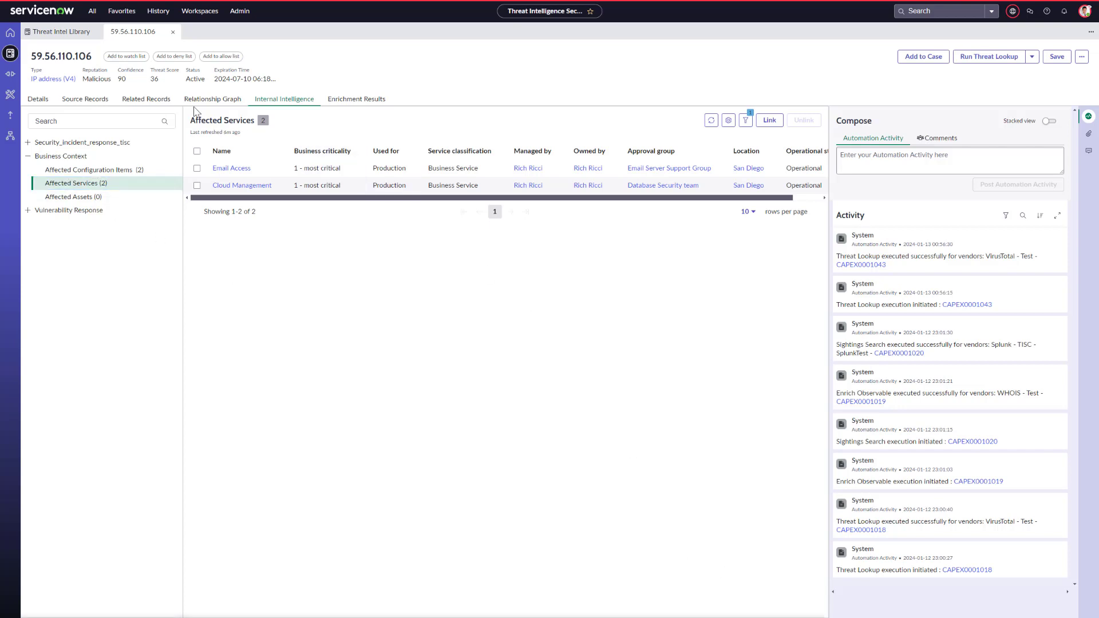
Open the VIOLIN PANDA threat actor from the observable's related threat actors
left_click(152, 101)
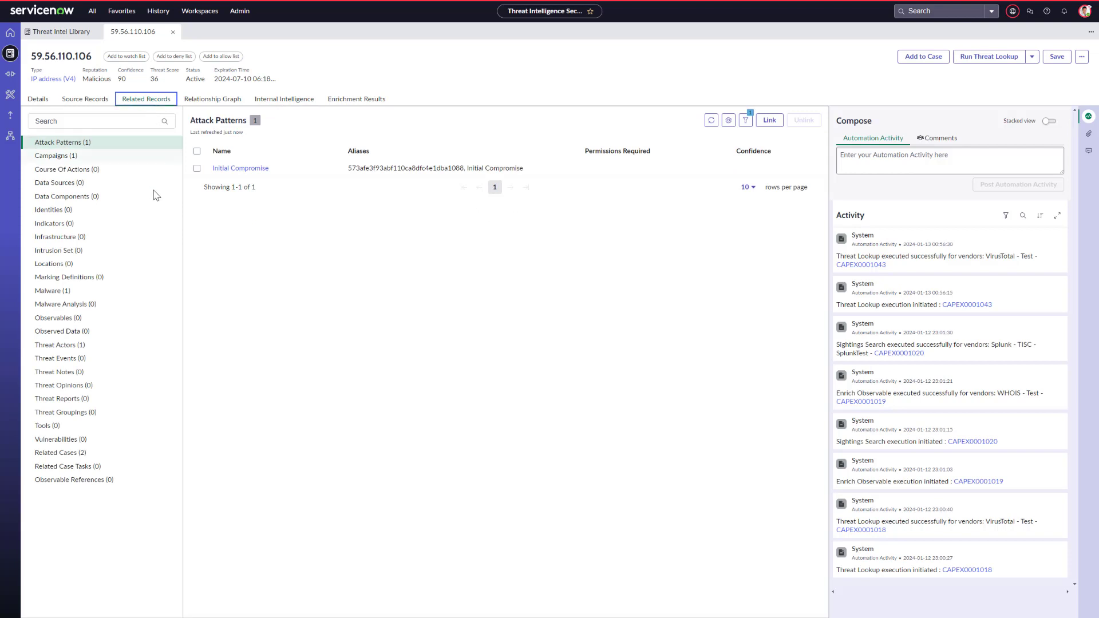
left_click(62, 346)
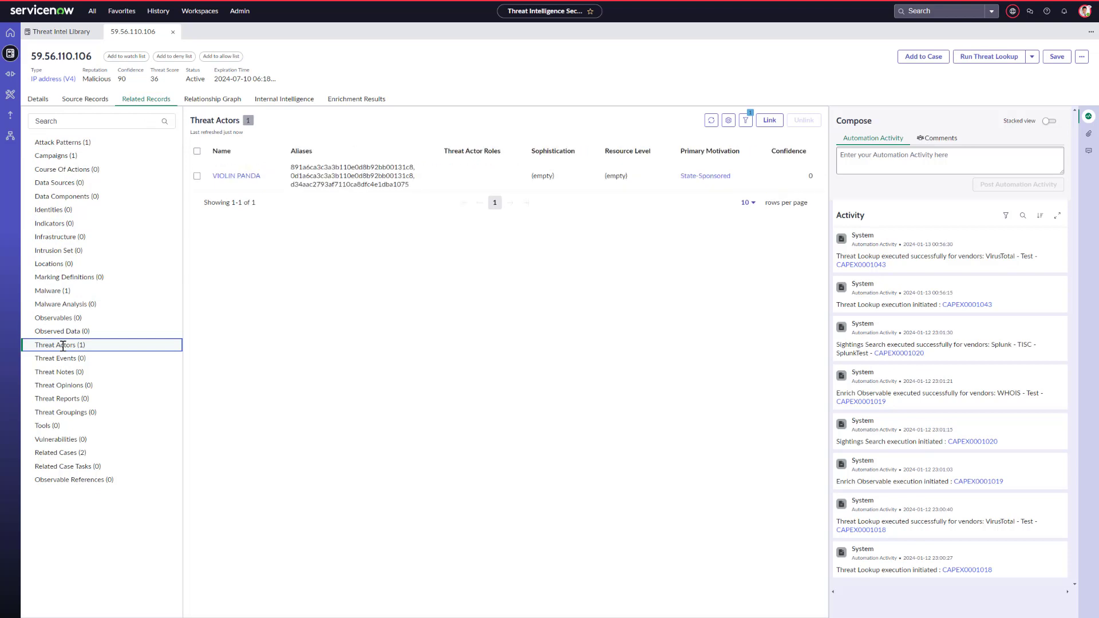
left_click(228, 177)
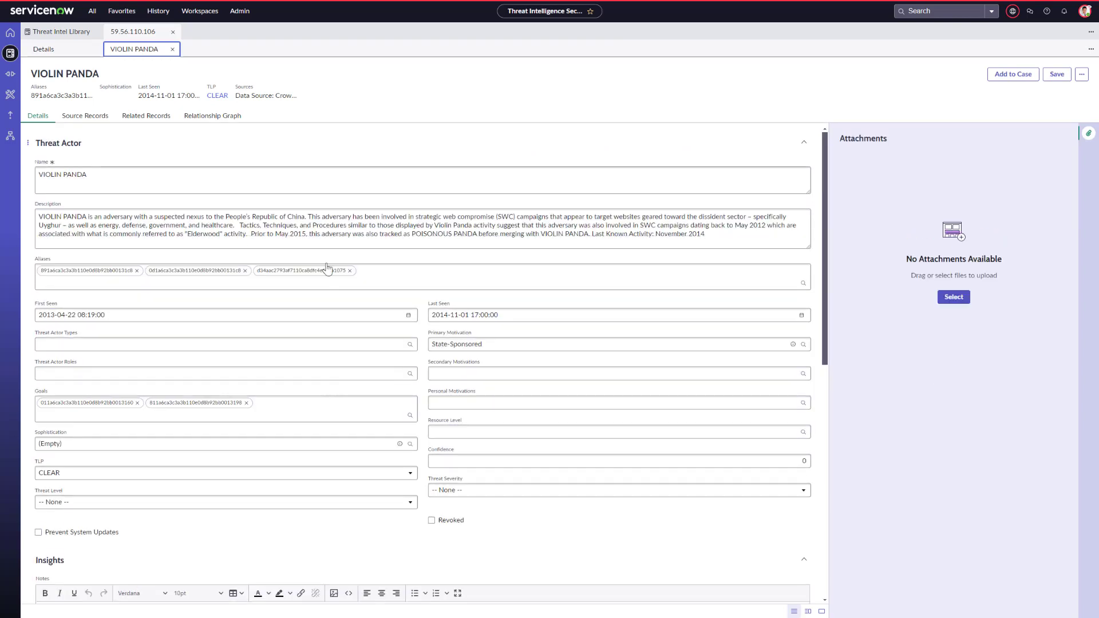
View VIOLIN PANDA's relationship graph and th3bug campaign, then its related case CASE0001003
left_click(212, 117)
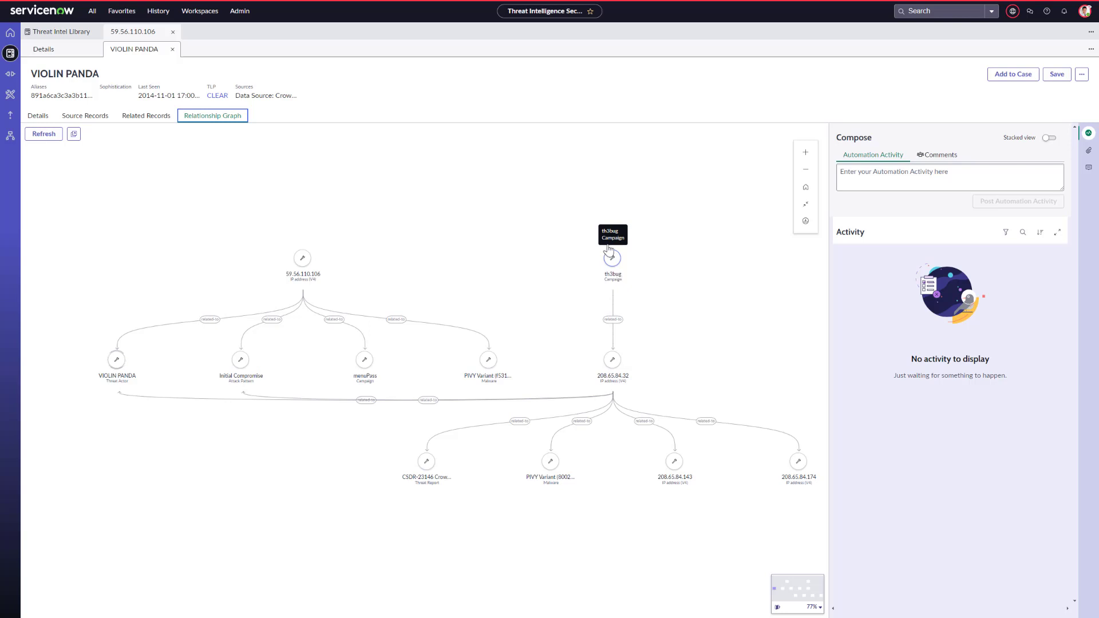
left_click(612, 257)
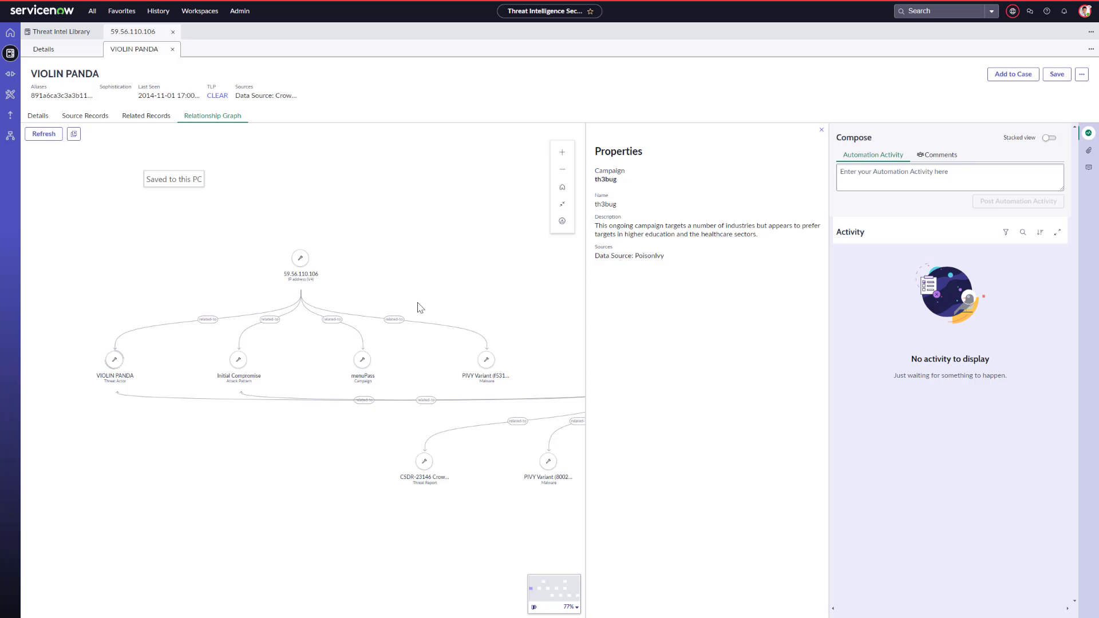
left_click(164, 117)
left_click(63, 497)
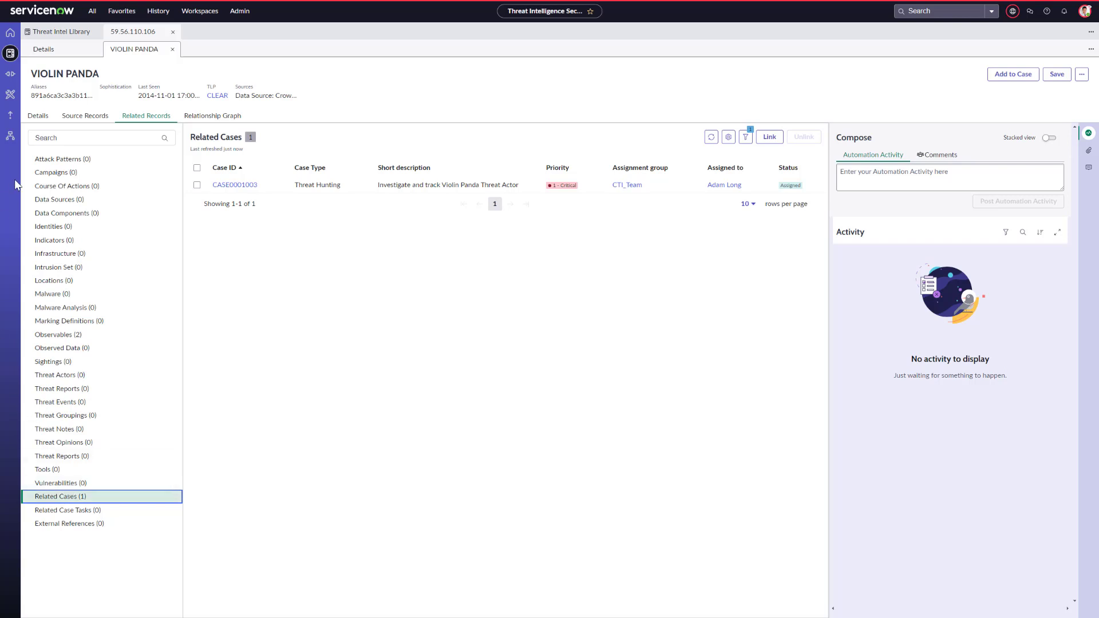
Open case CASE0001003 from the Threat Analyst Workbench's All Cases list
left_click(11, 137)
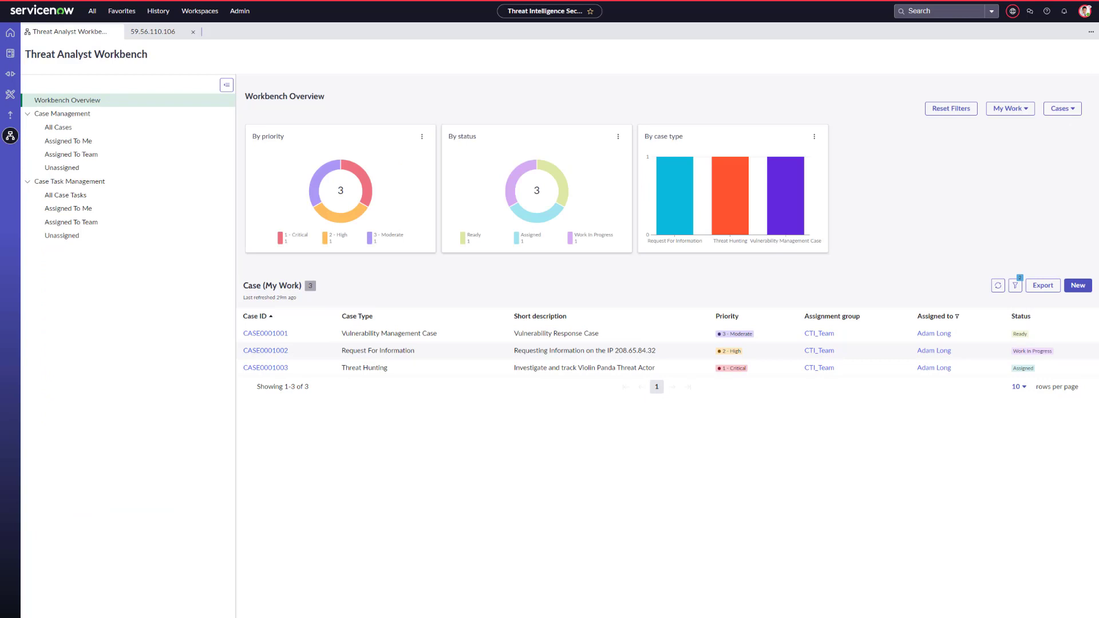
left_click(55, 127)
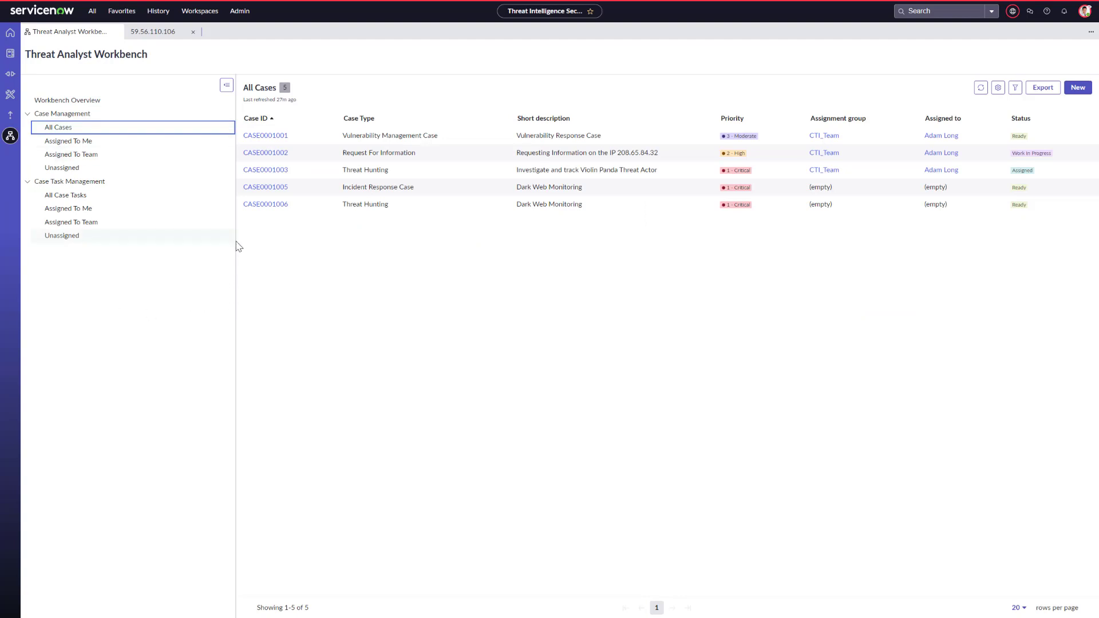
left_click(258, 172)
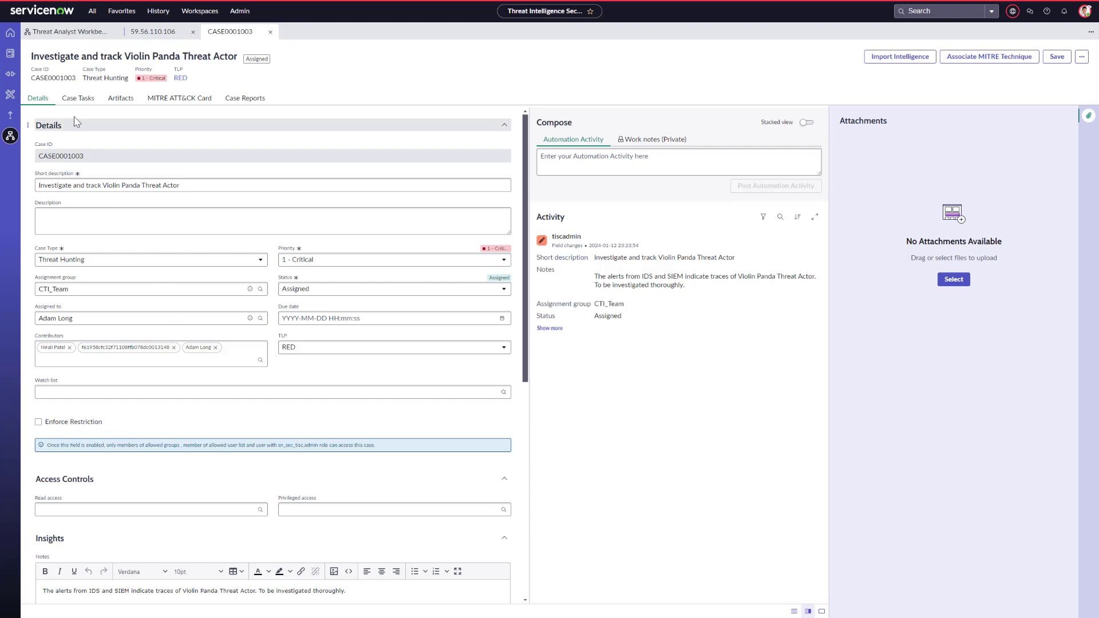
Review CASE0001003's tasks, artifacts, MITRE ATT&CK mapping and RPT0001003 executive summary, then return to All Cases
left_click(97, 101)
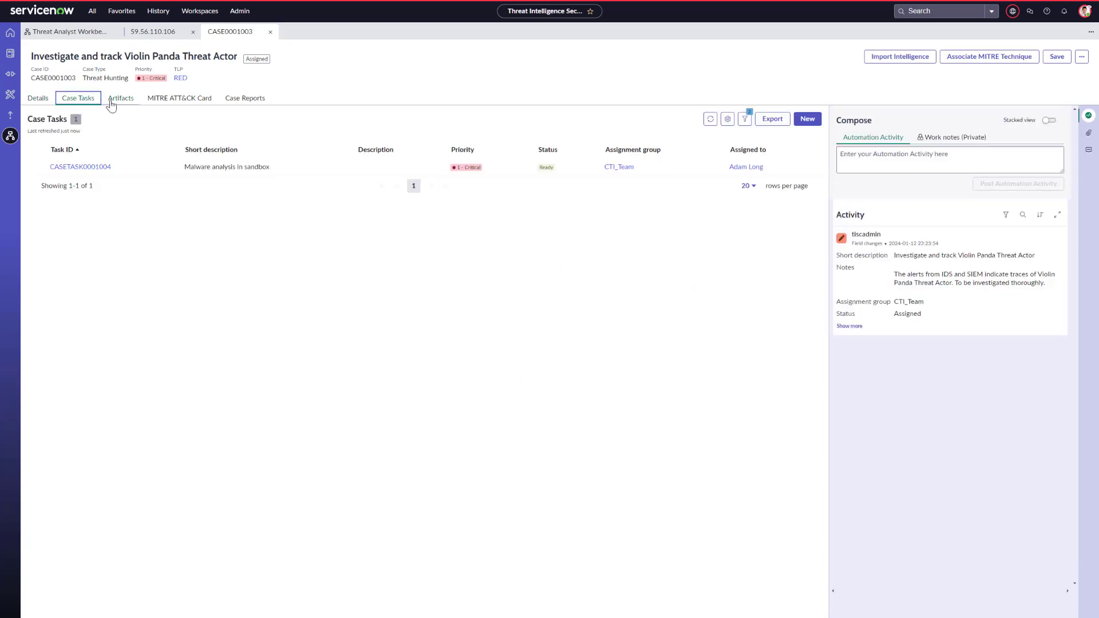
left_click(112, 103)
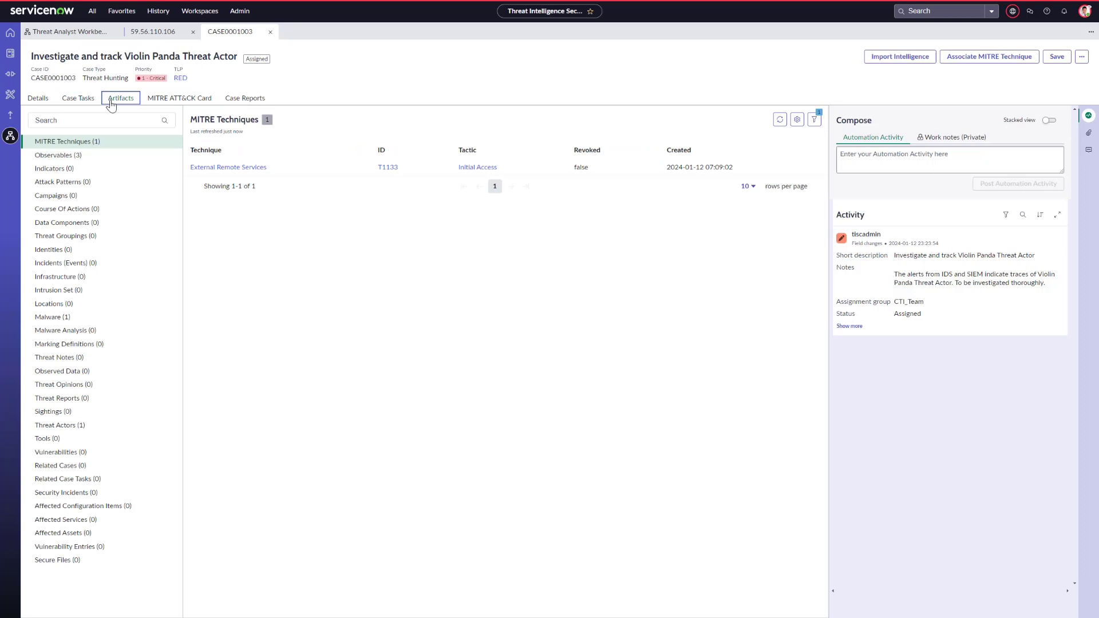
left_click(157, 102)
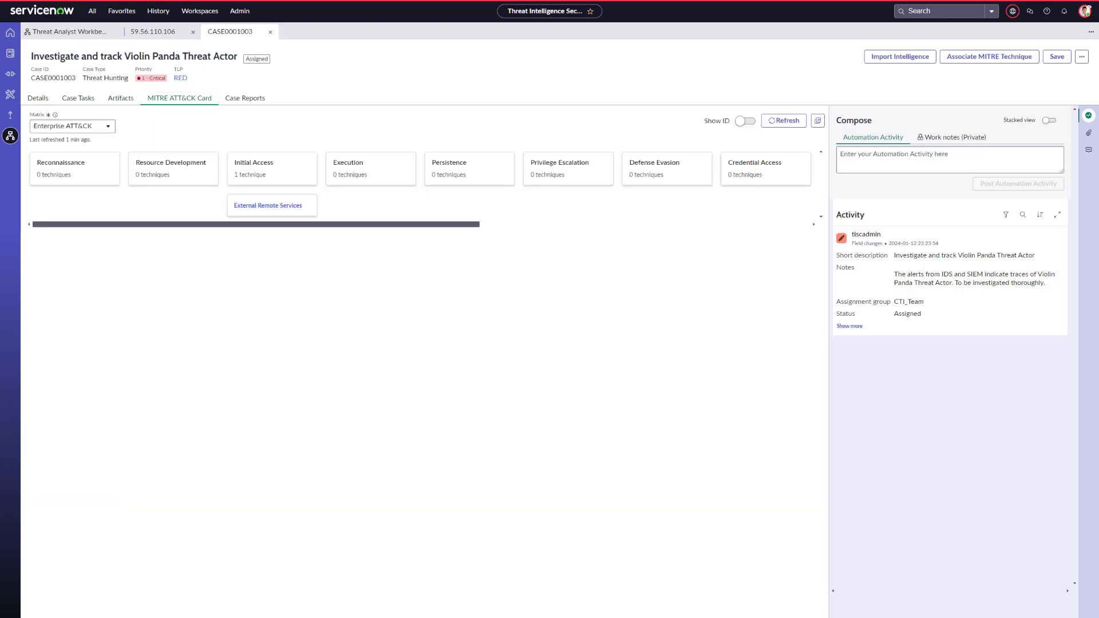
left_click(231, 99)
left_click(84, 160)
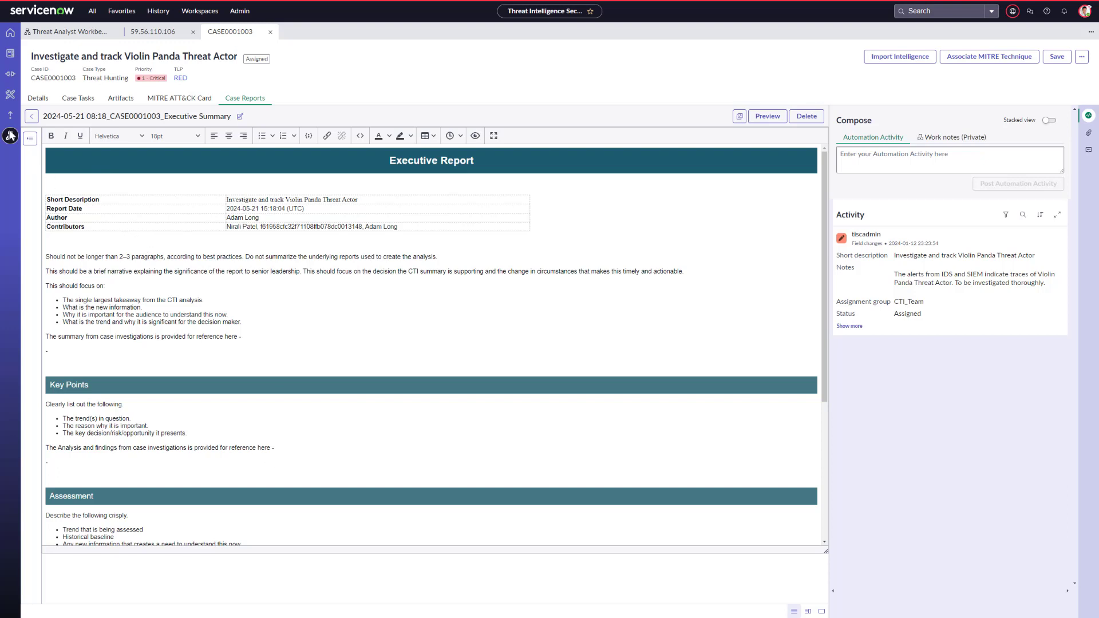
left_click(10, 136)
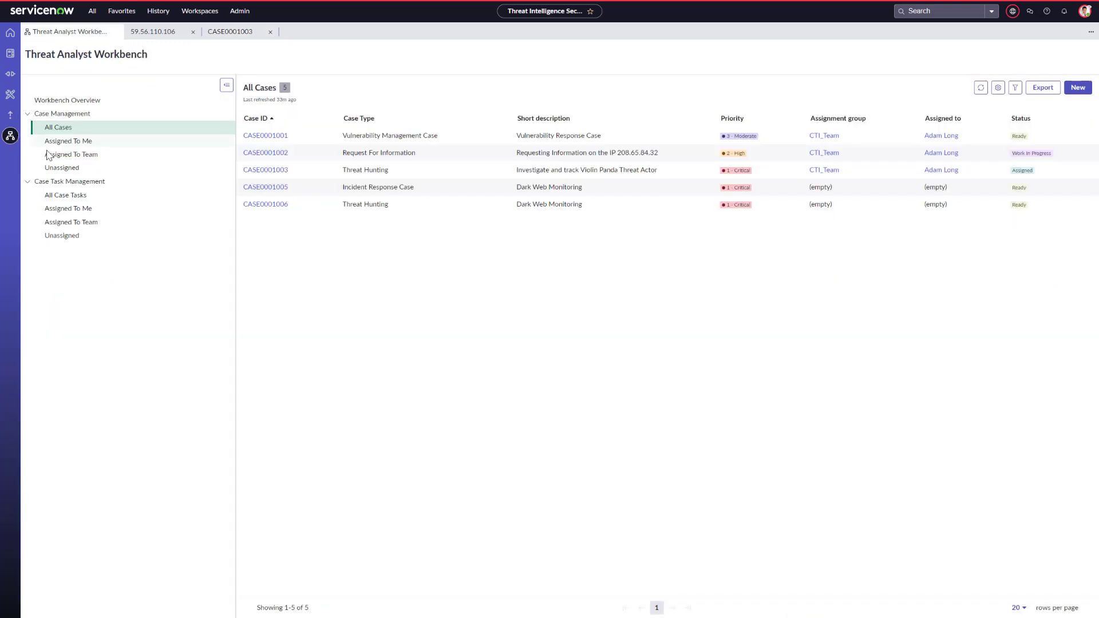
Start a CASE0001002 report from the Case Status Report - Threat Actor Profile template
left_click(260, 154)
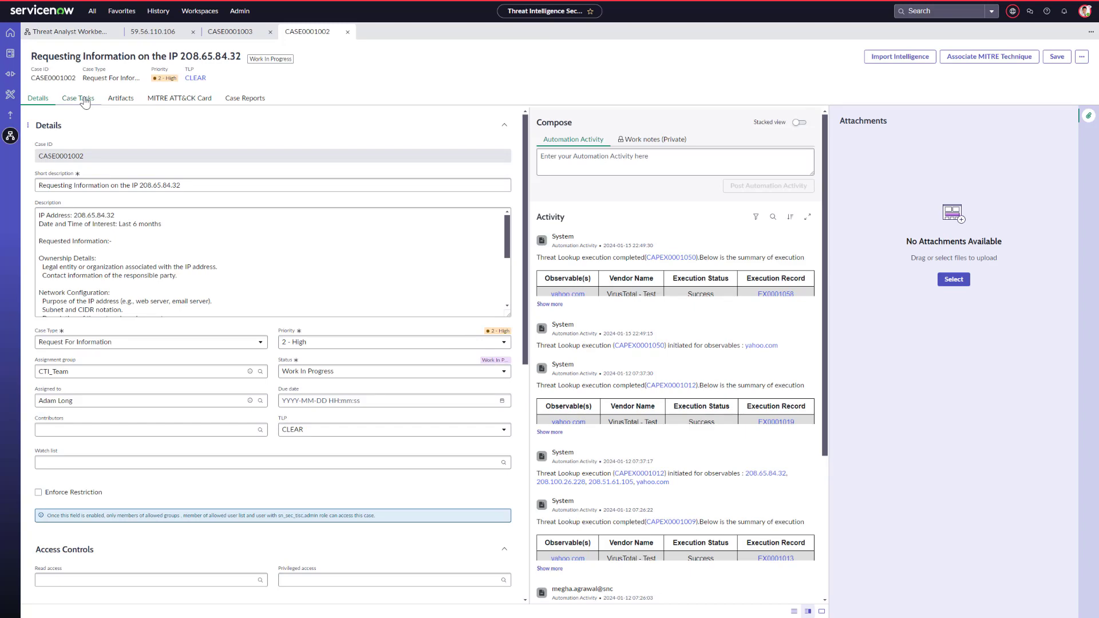
left_click(80, 98)
left_click(121, 100)
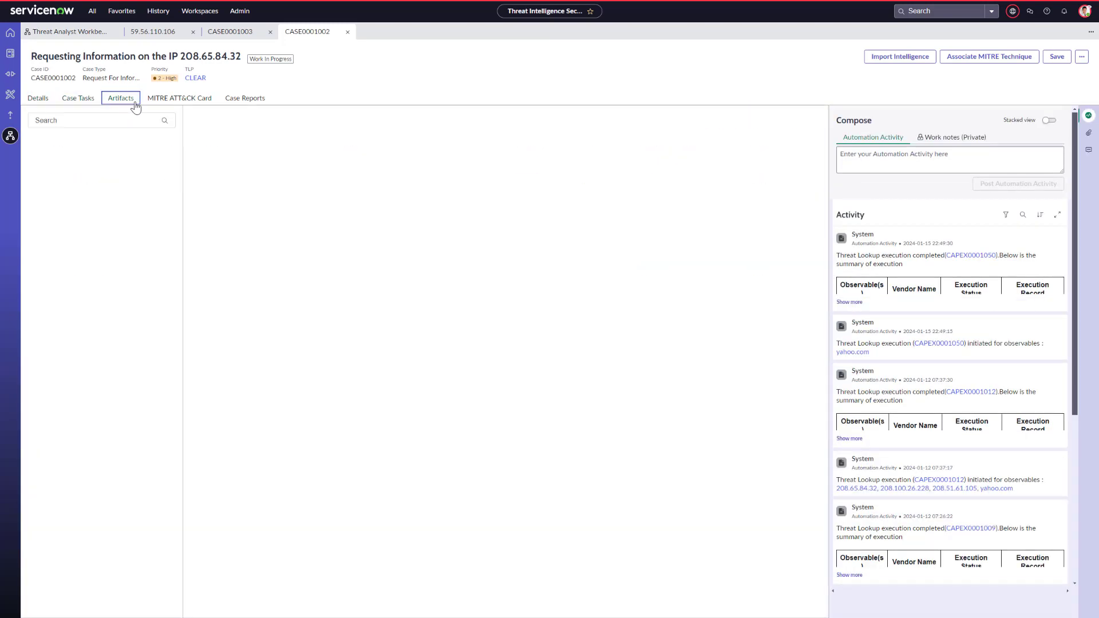
left_click(162, 101)
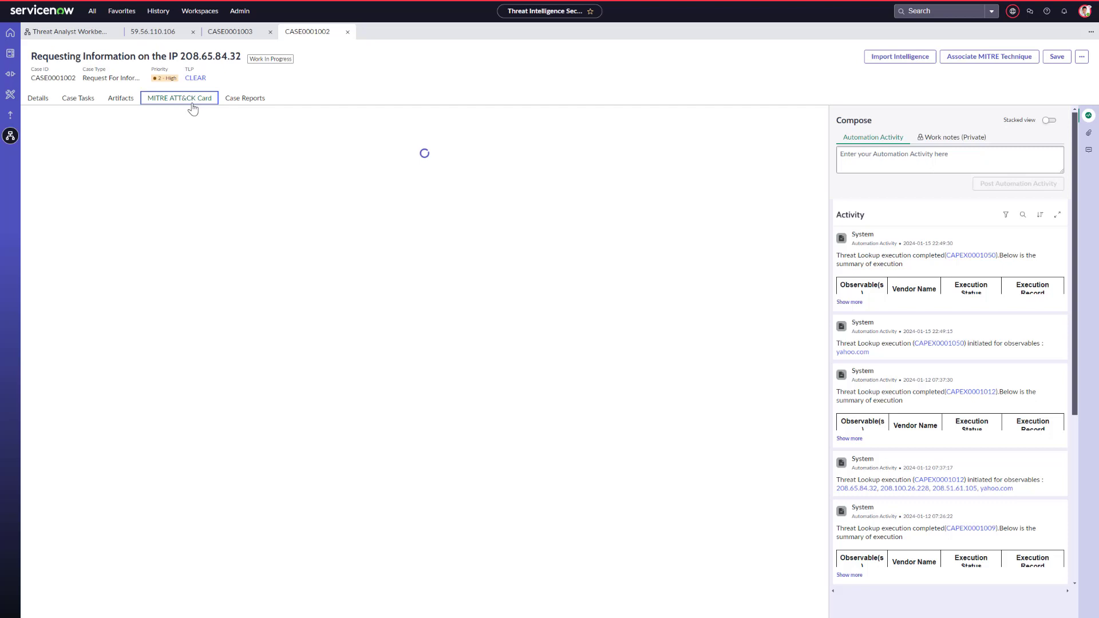
left_click(256, 102)
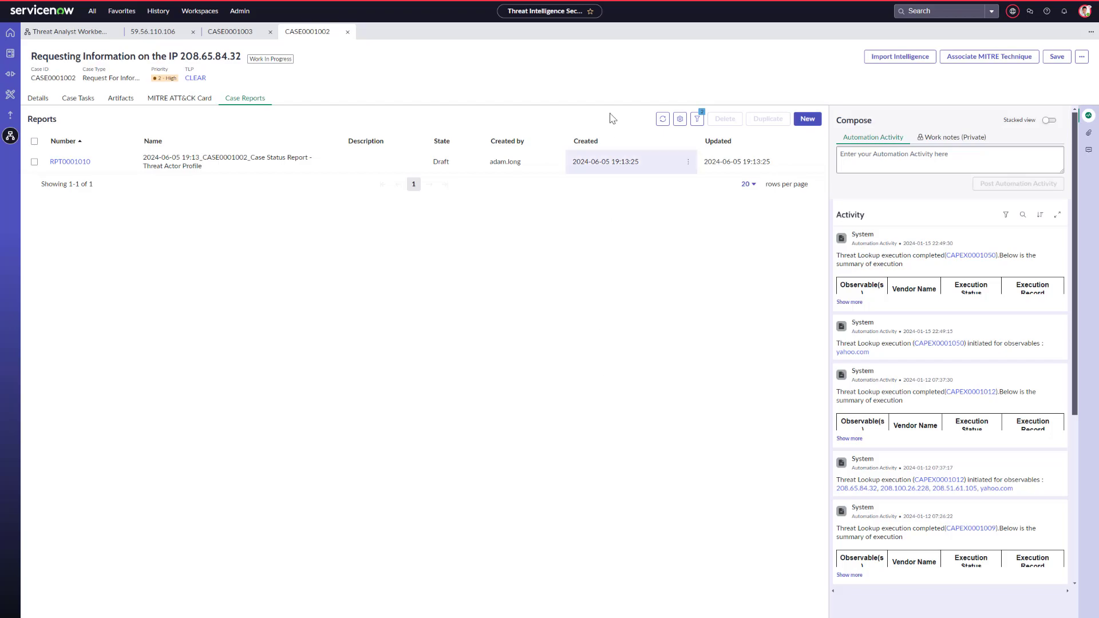
left_click(807, 120)
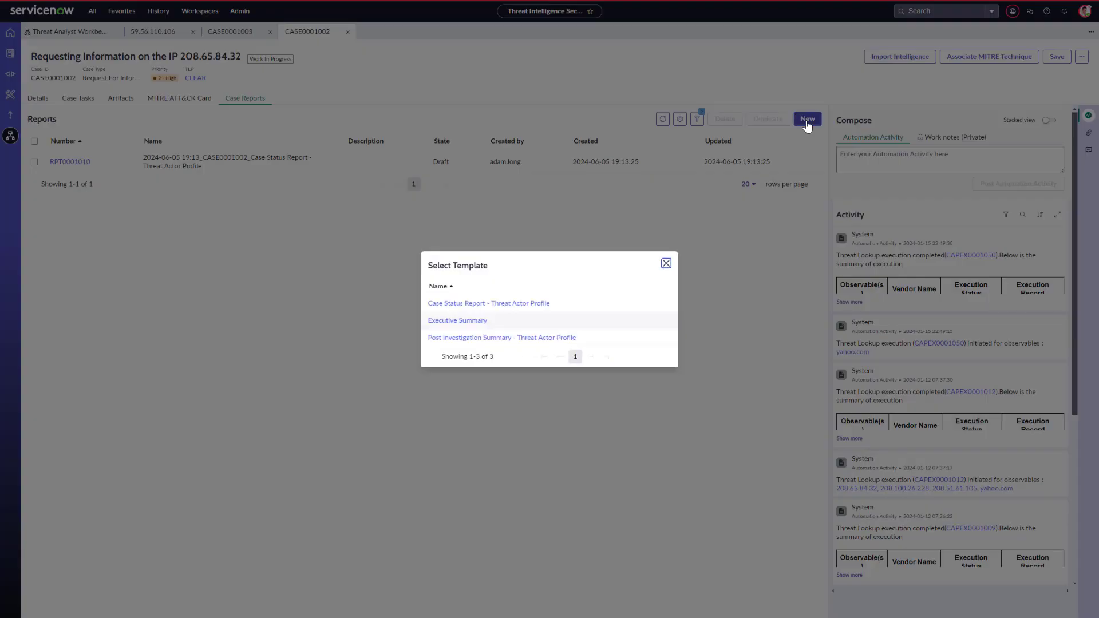
left_click(524, 305)
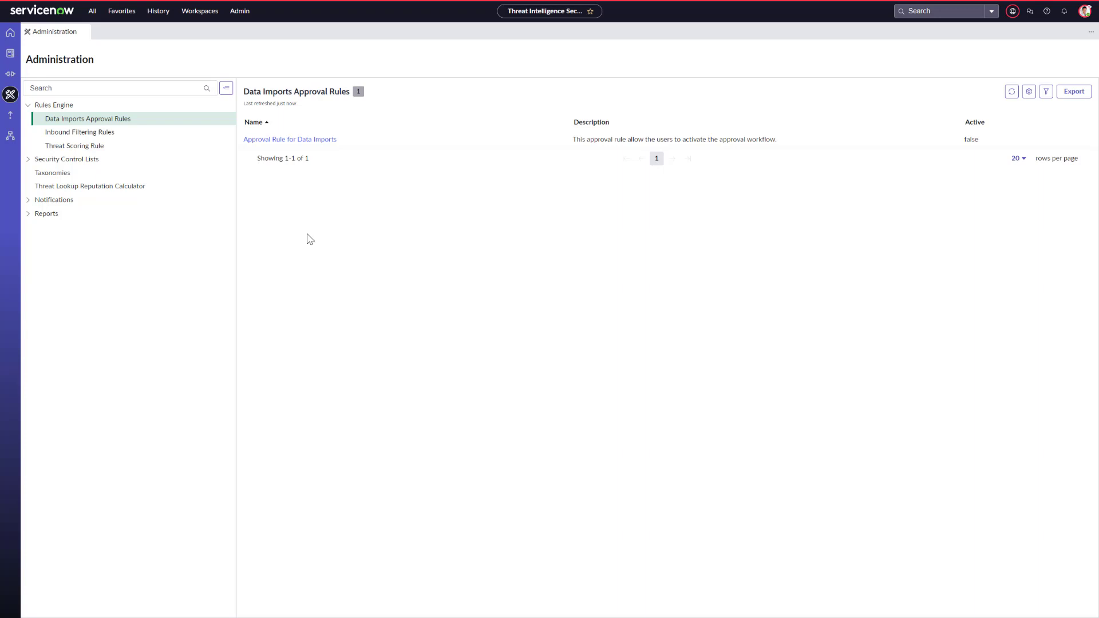
Review the two Inbound Filtering Rules and the Threat Score Calculator scoring rule
left_click(76, 136)
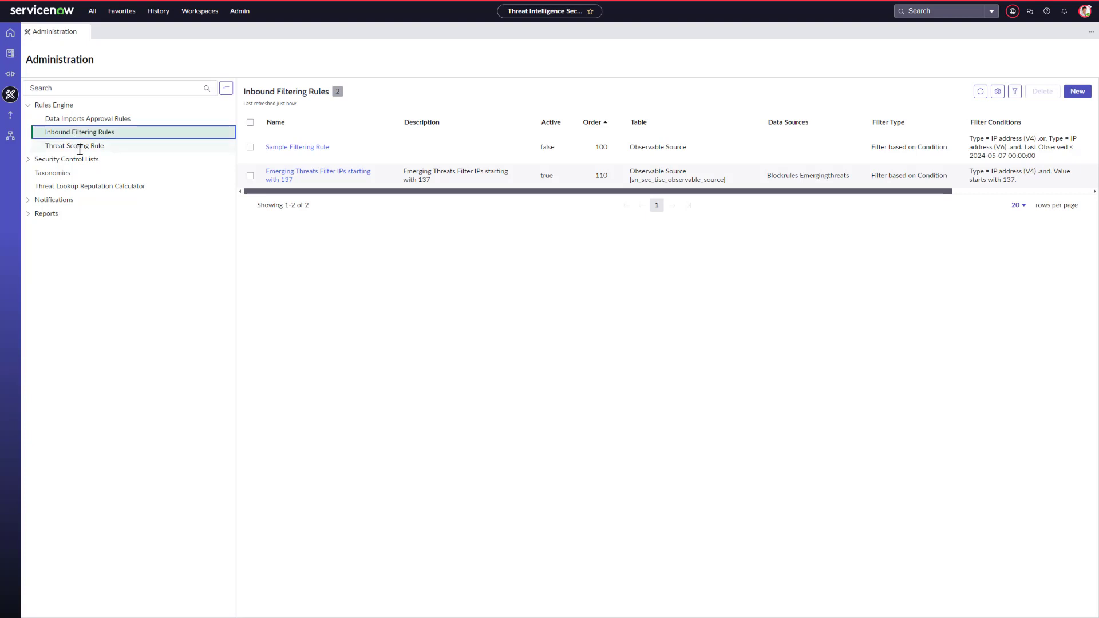
left_click(80, 147)
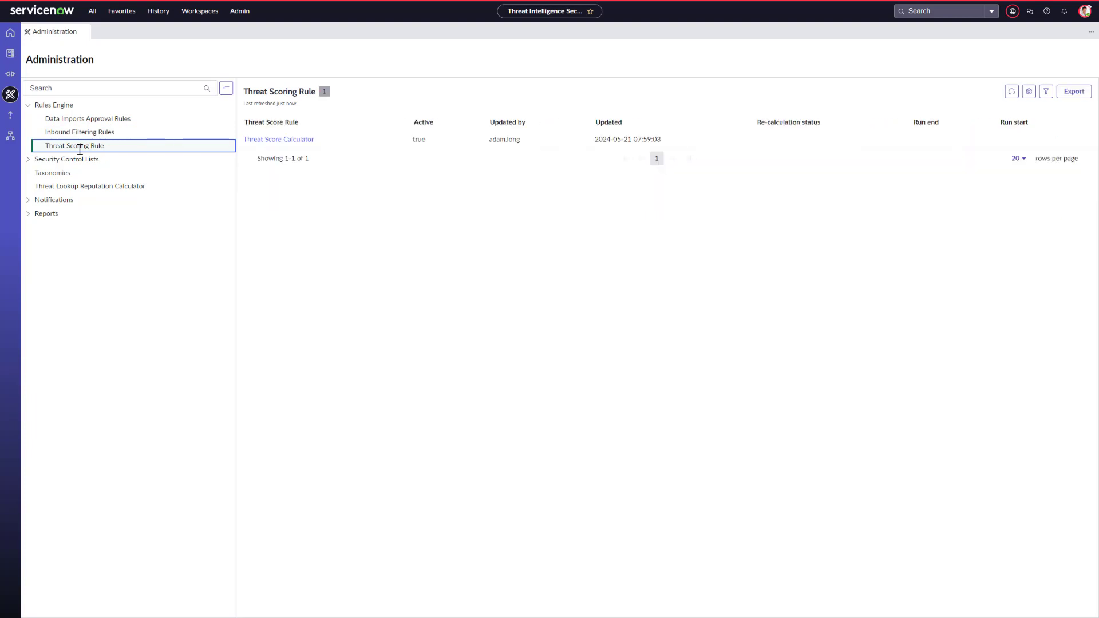
Review the Threat Score Calculator rule's nine weighted criteria, then close the record
left_click(269, 145)
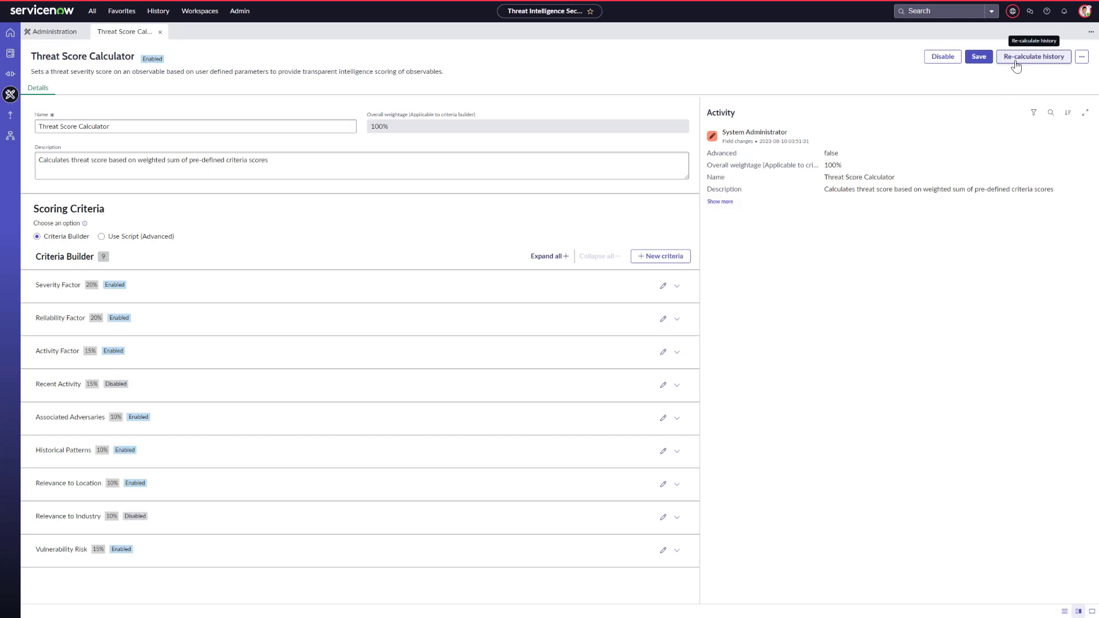
left_click(161, 33)
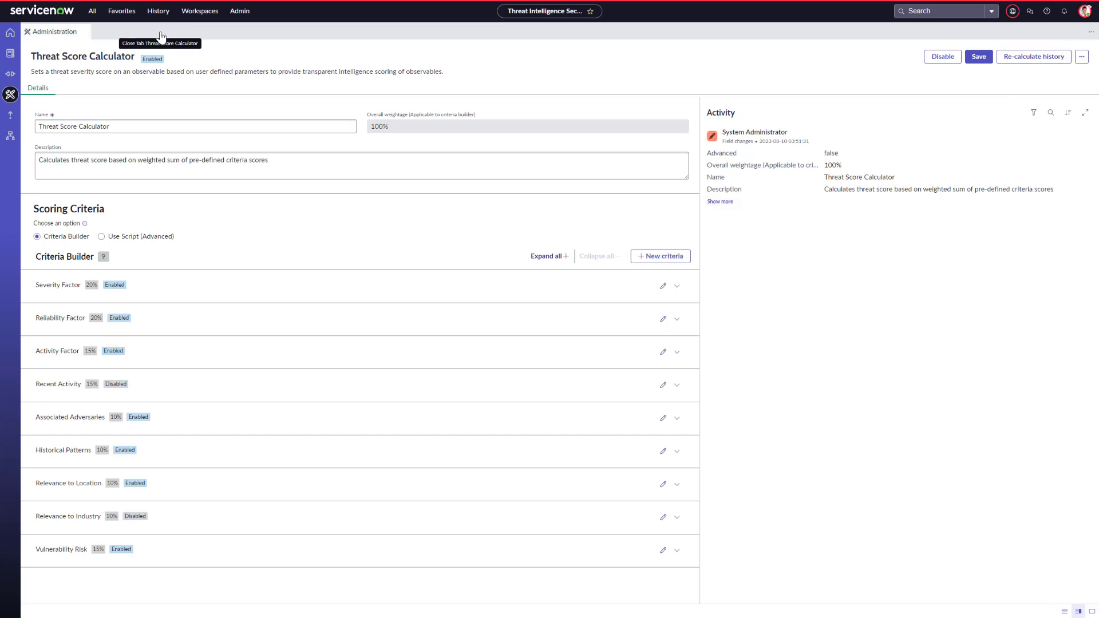
Browse AllowList, DenyList, WatchList and Taxonomies, ending on the CrowdStrike and VirusTotal reputation calculators
left_click(63, 160)
left_click(55, 173)
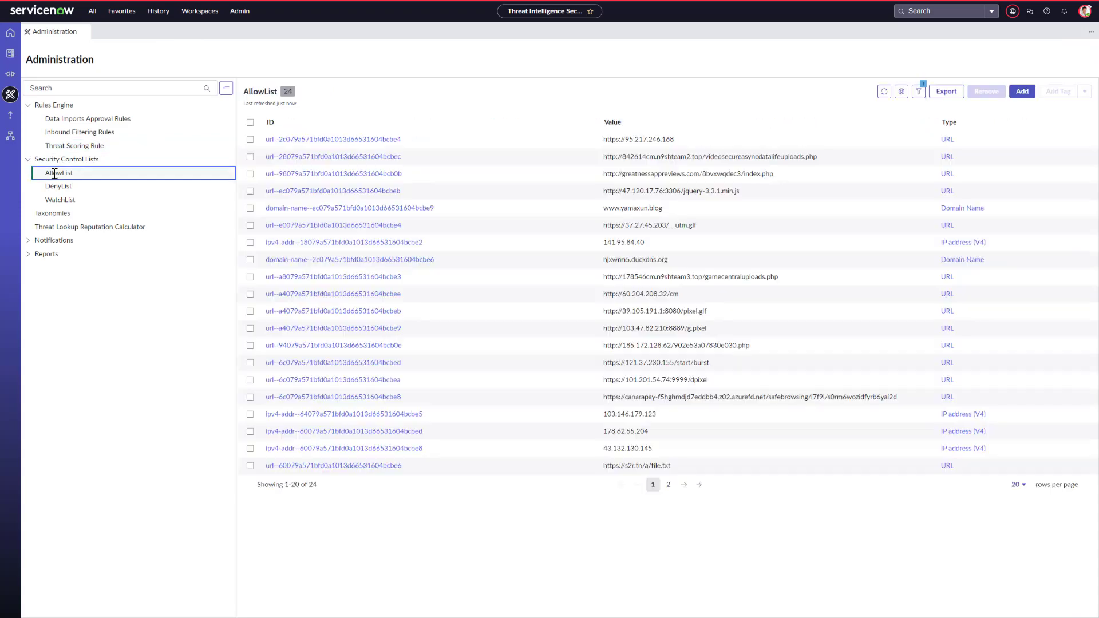
left_click(68, 187)
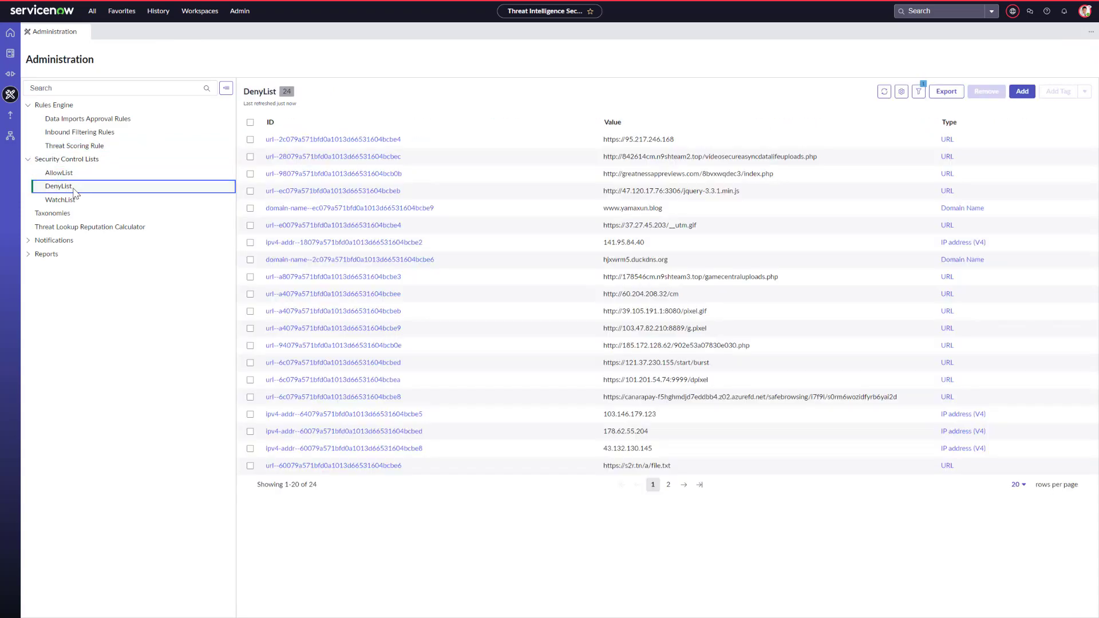
left_click(70, 198)
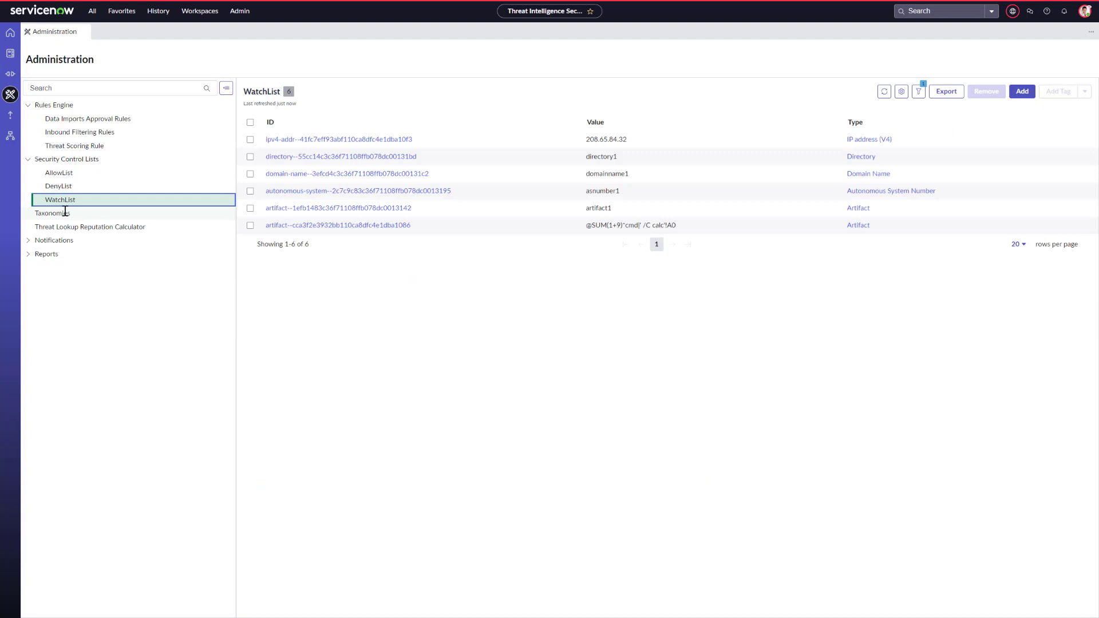
left_click(60, 213)
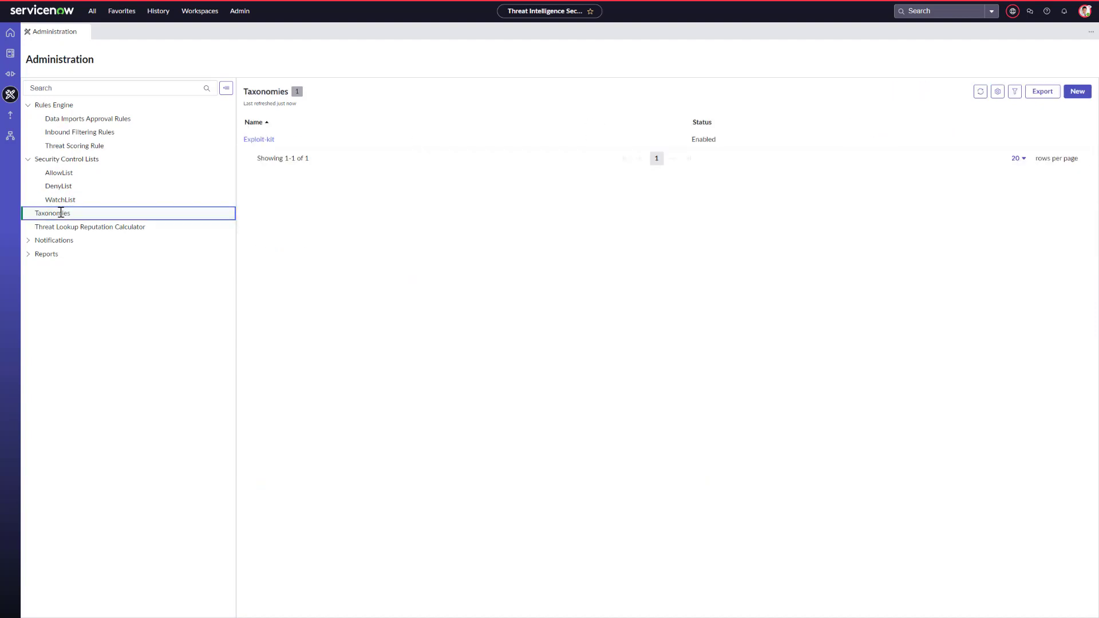
left_click(55, 228)
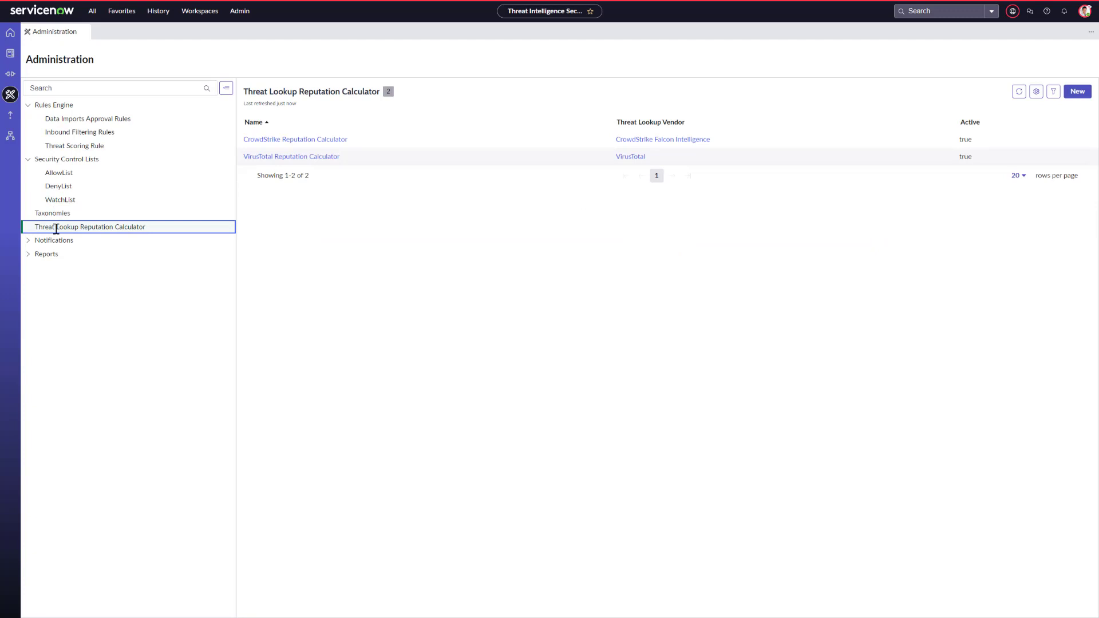
Show the eight email notification rules, then the three published report templates
left_click(27, 241)
left_click(55, 255)
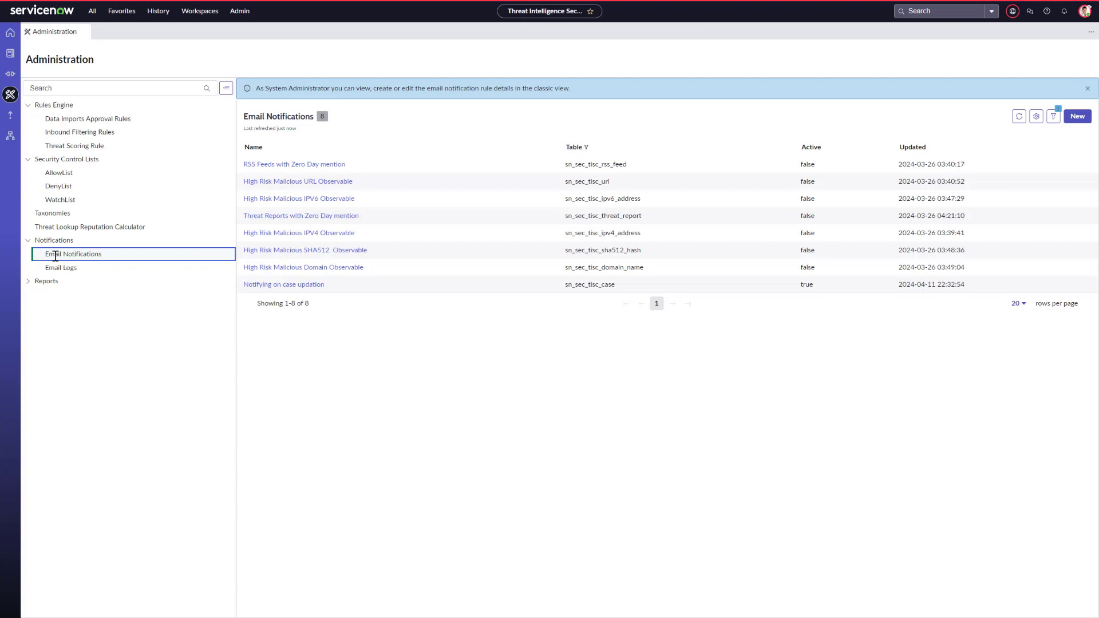
left_click(28, 281)
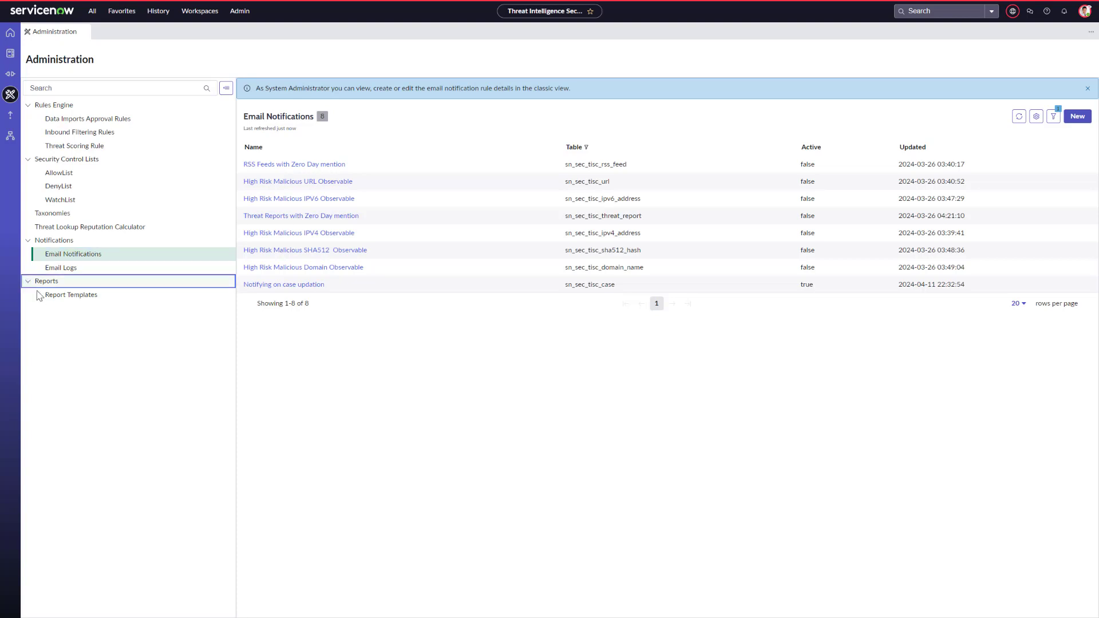
left_click(61, 295)
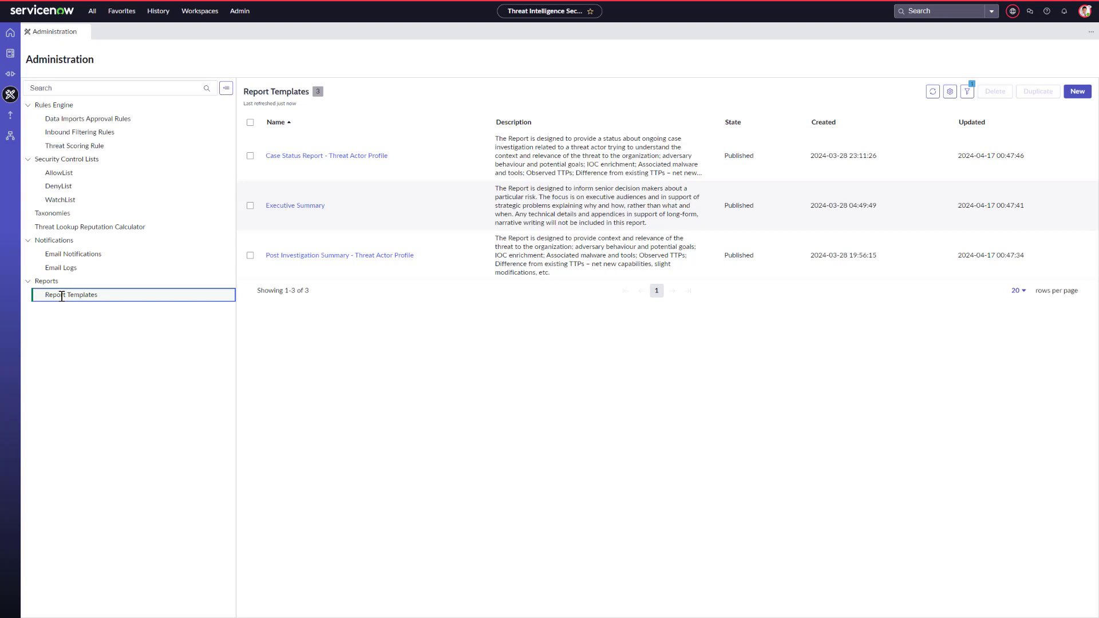
left_click(61, 295)
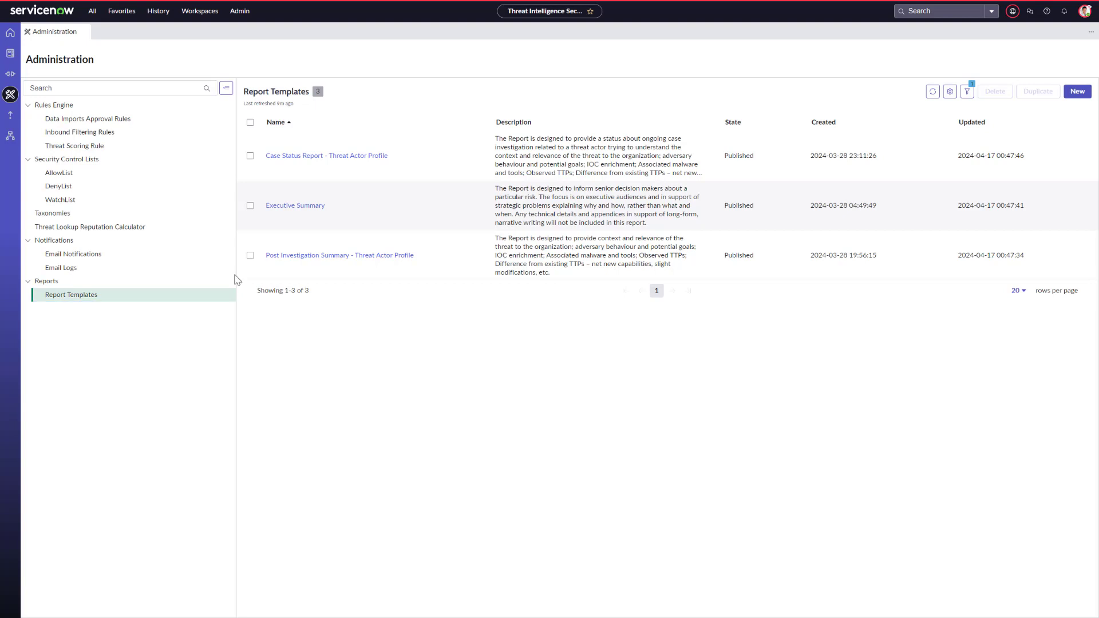
Browse TAXII feeds, TAXII collections, STIX HTTPS and MISP sources, then return to all 133 feeds
left_click(7, 76)
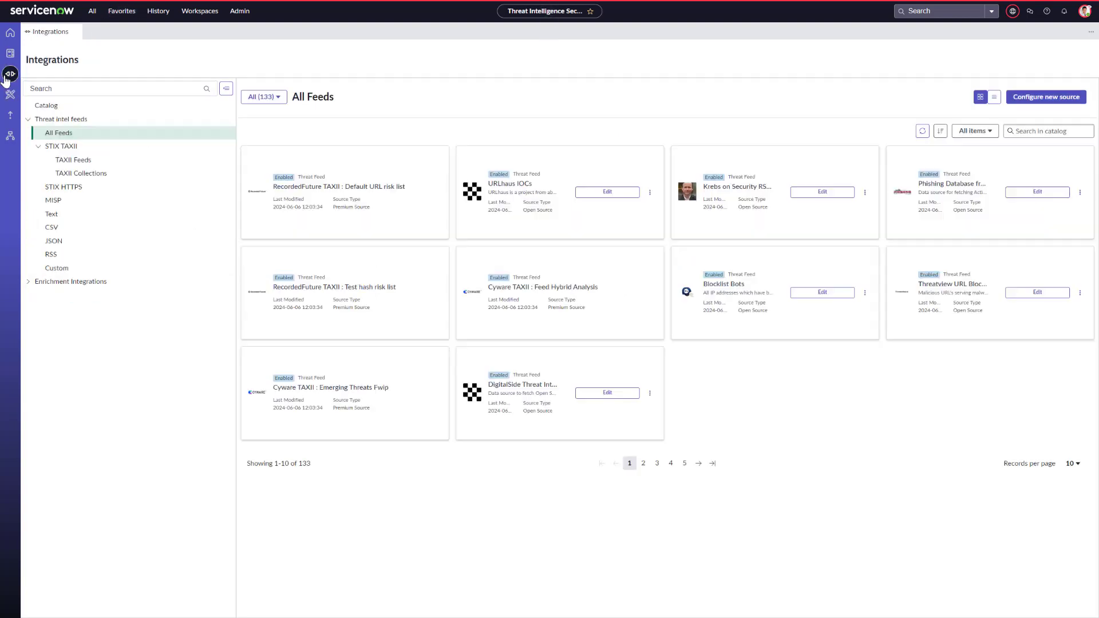
left_click(79, 161)
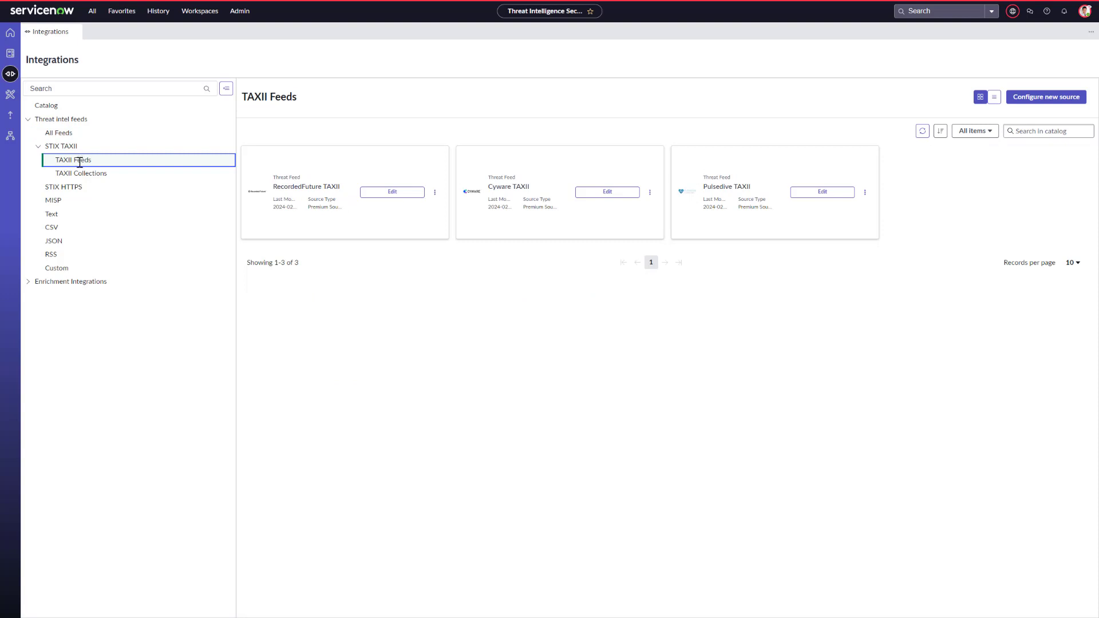
left_click(76, 173)
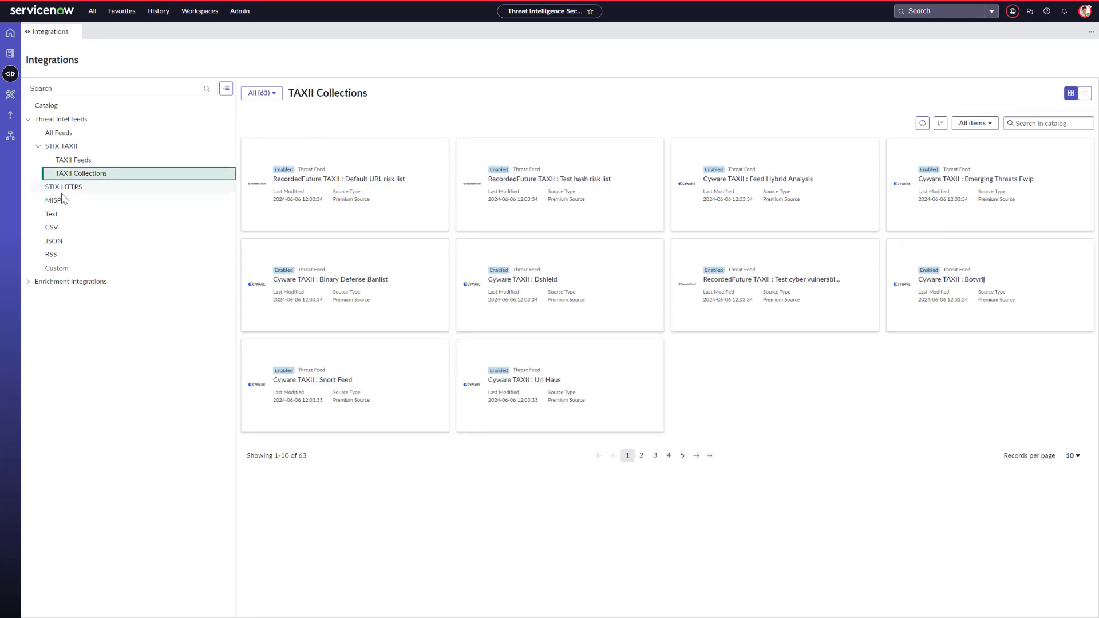
left_click(58, 188)
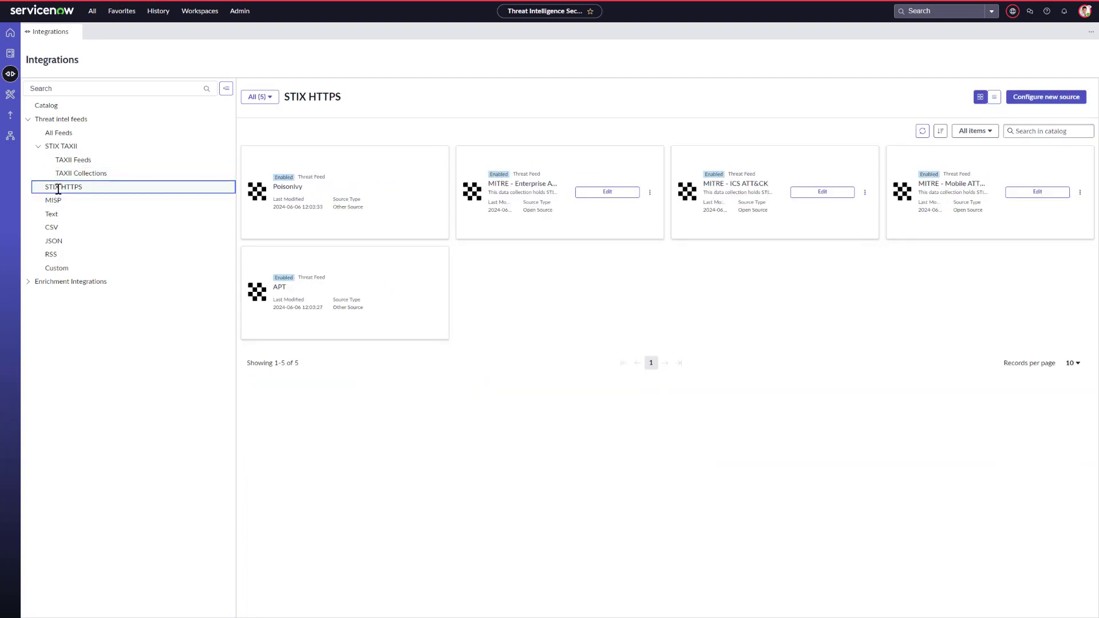
left_click(55, 202)
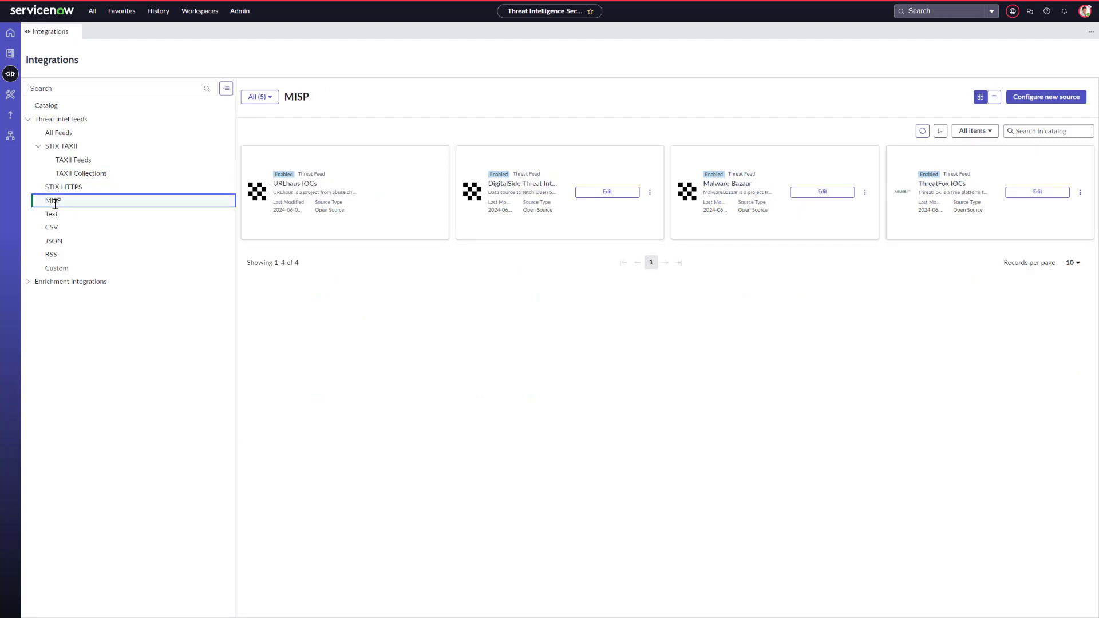
left_click(63, 133)
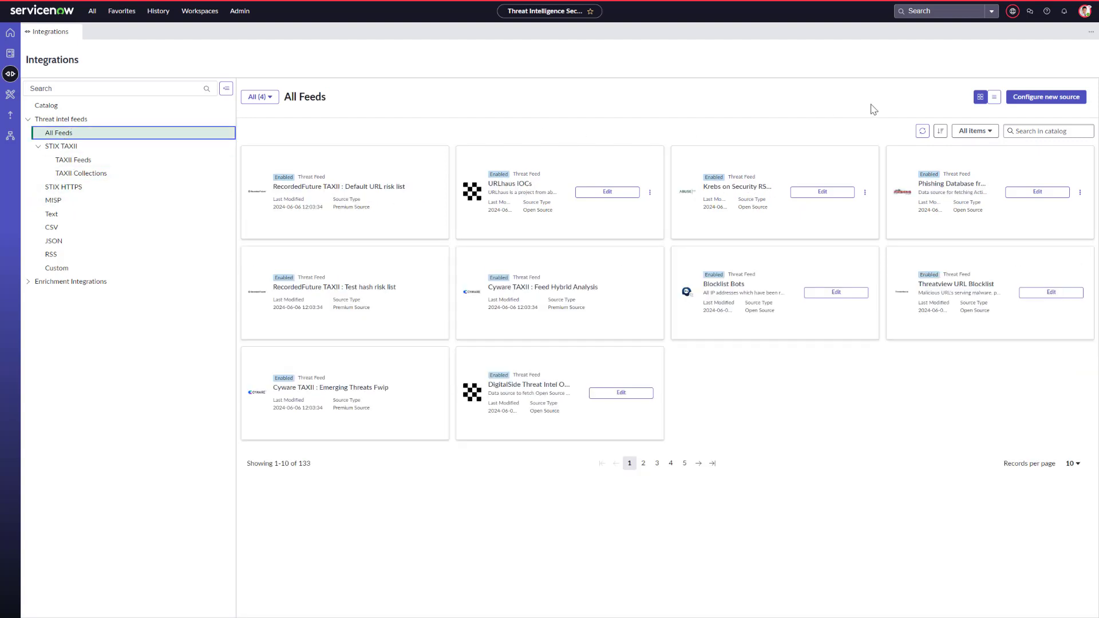
left_click(1030, 104)
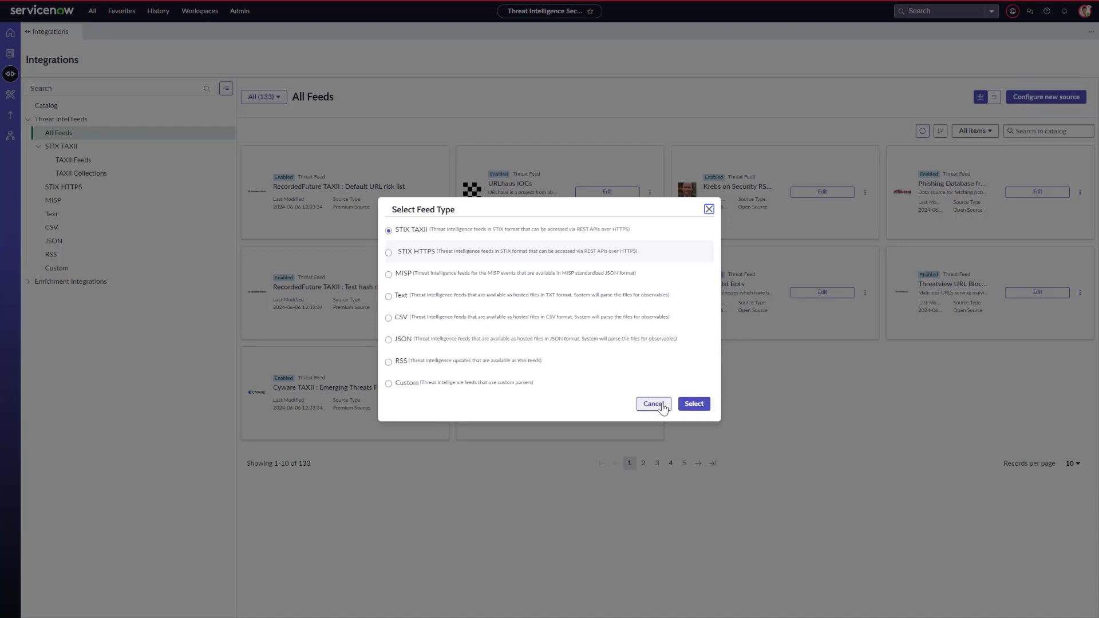
left_click(662, 405)
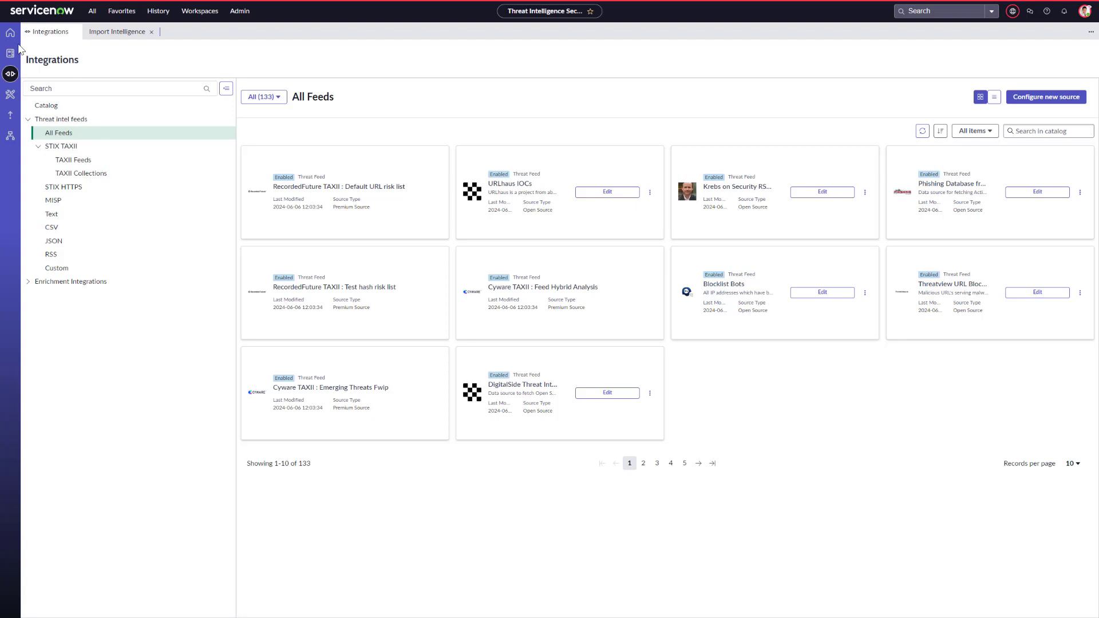
Begin a new import from the Imports list, trying structured, standard-format and raw-text cards before choosing unstructured file
left_click(10, 116)
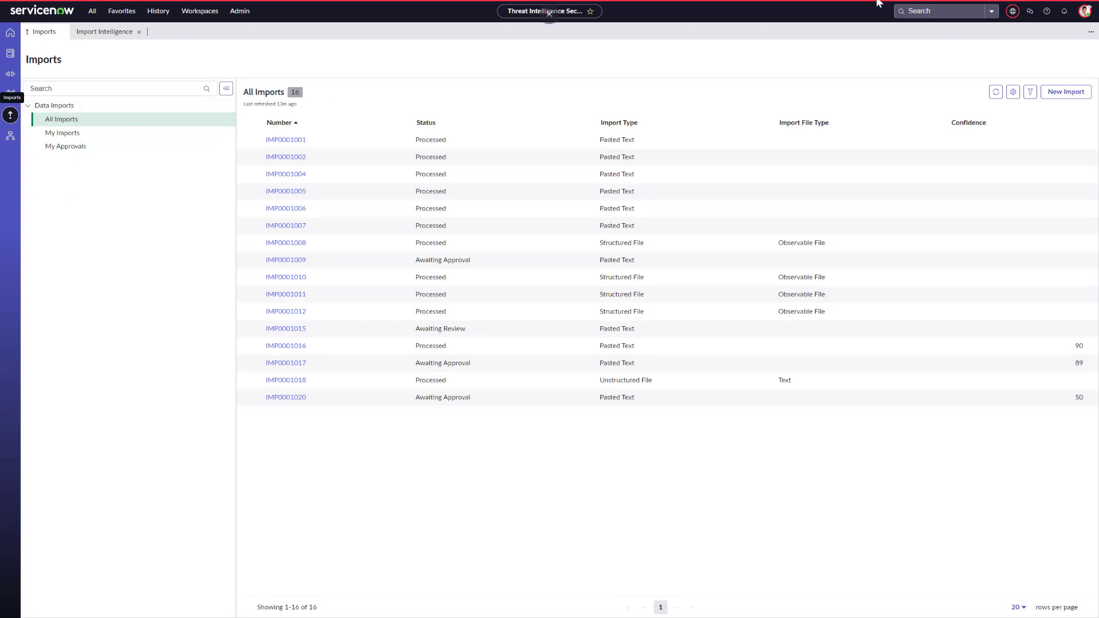
left_click(1067, 95)
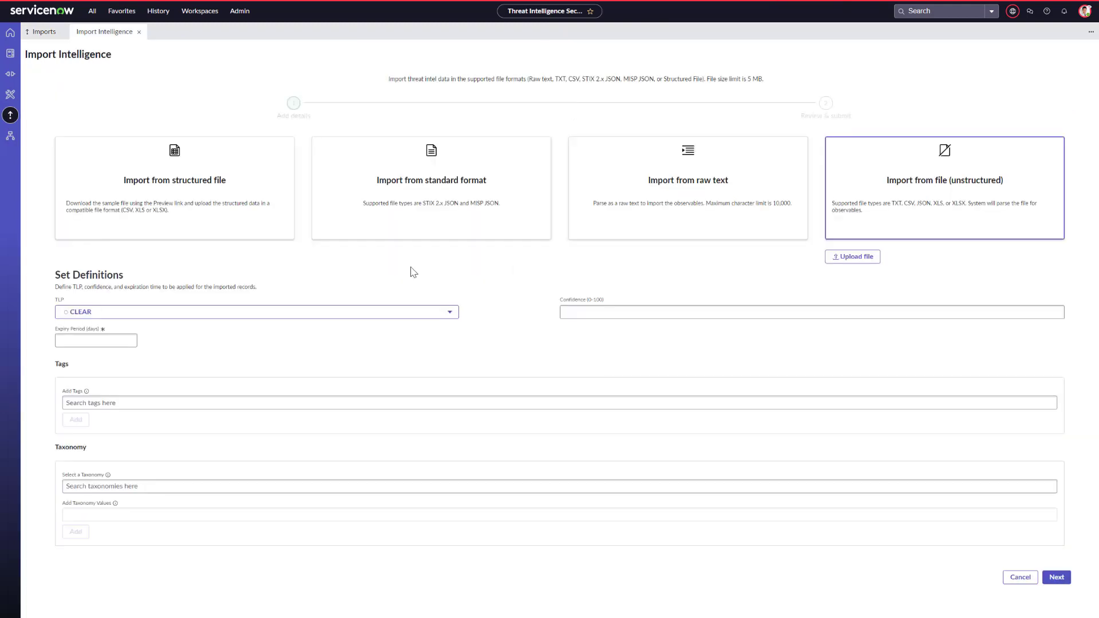
left_click(189, 215)
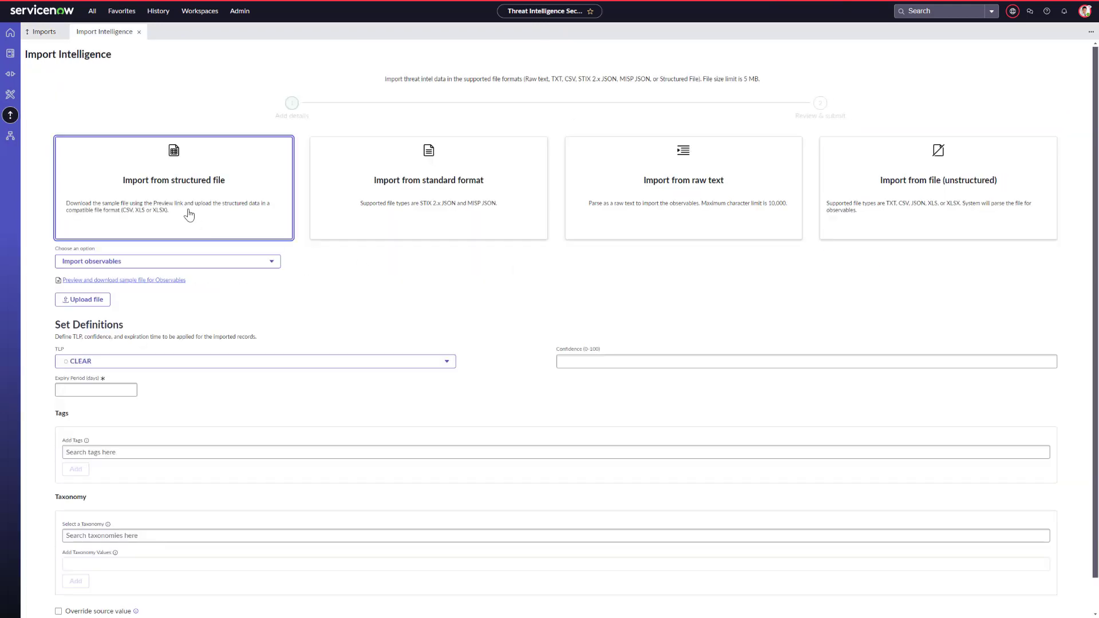
left_click(366, 207)
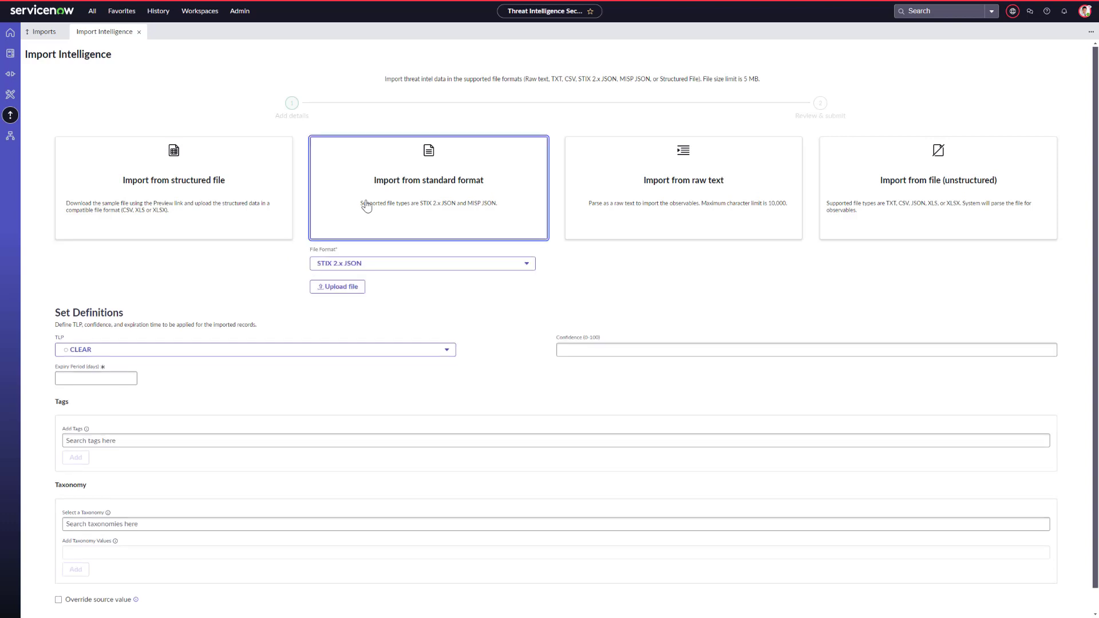
left_click(693, 167)
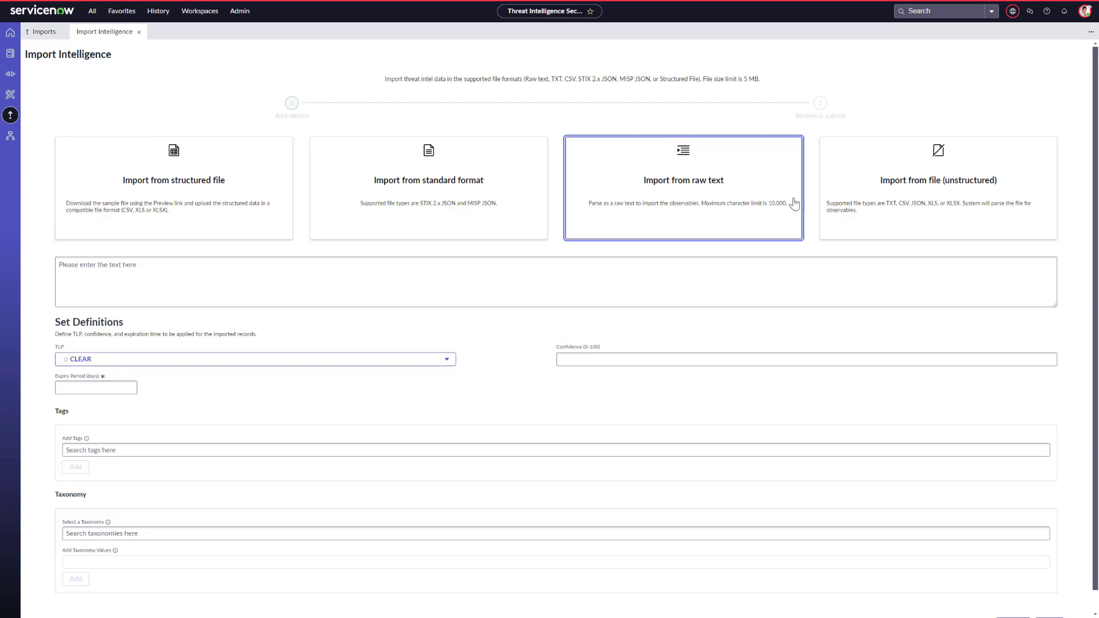
left_click(857, 189)
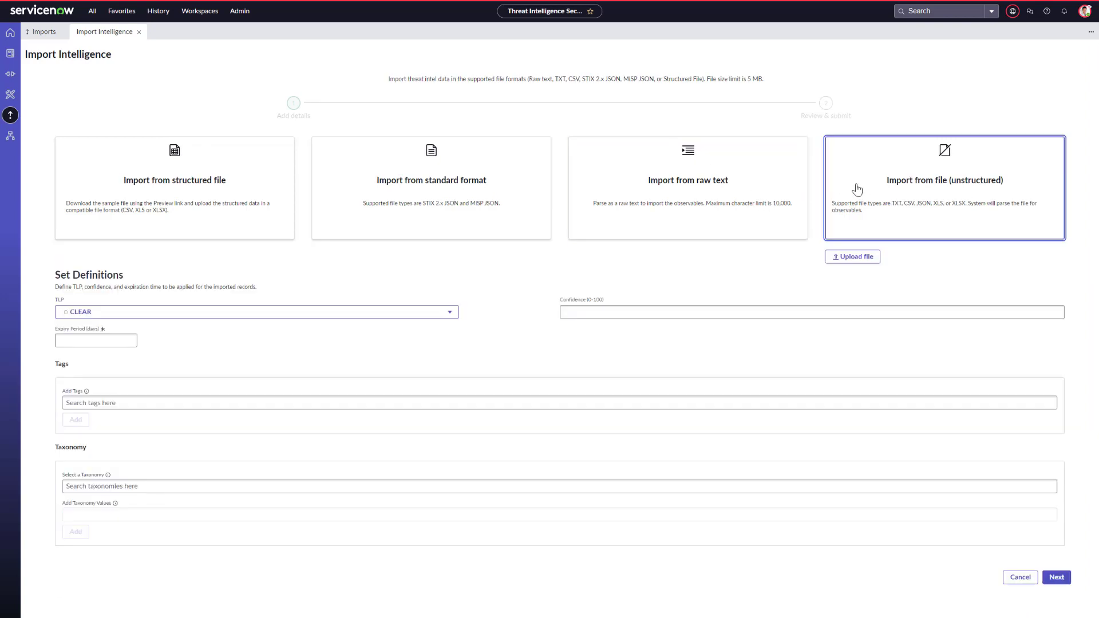
Return to the TISC Home Page showing 133 sources, 9.95K active observables and 40K indicators
left_click(10, 34)
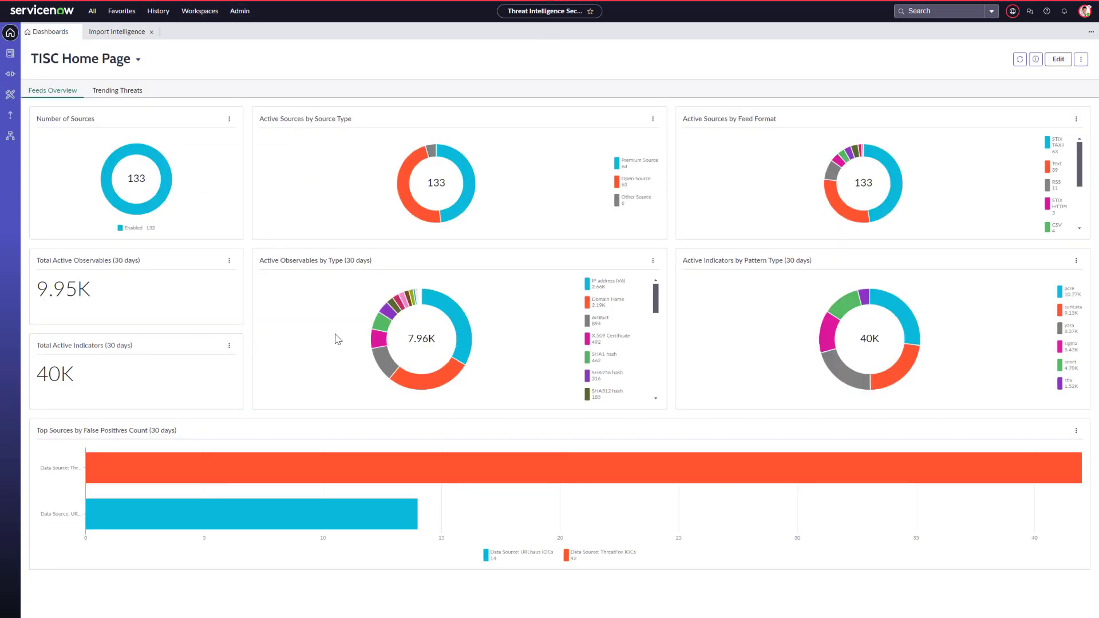